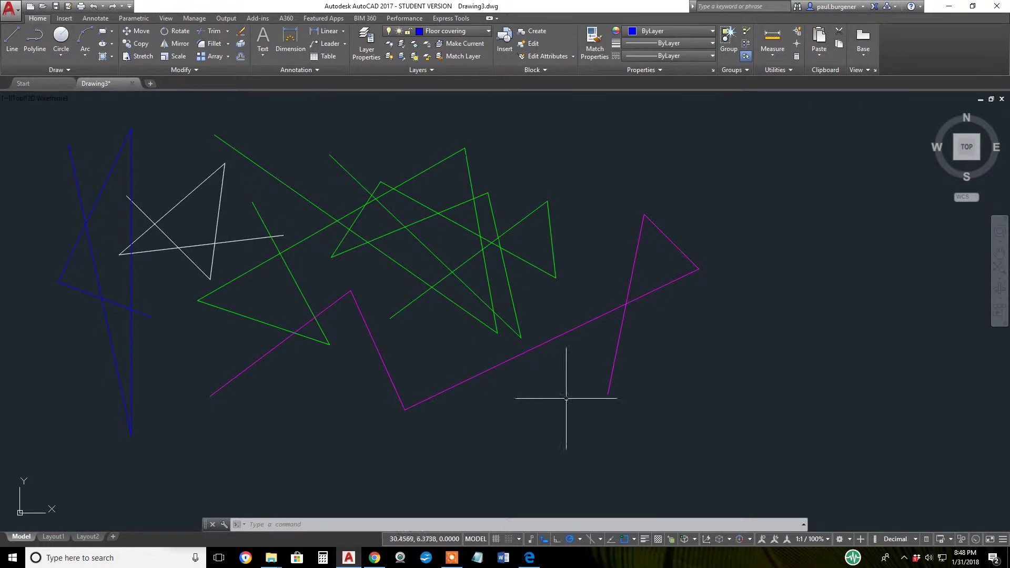
# - Create a new HVAC layer with orange colour 30 and set it as the current layer
pyautogui.click(368, 42)
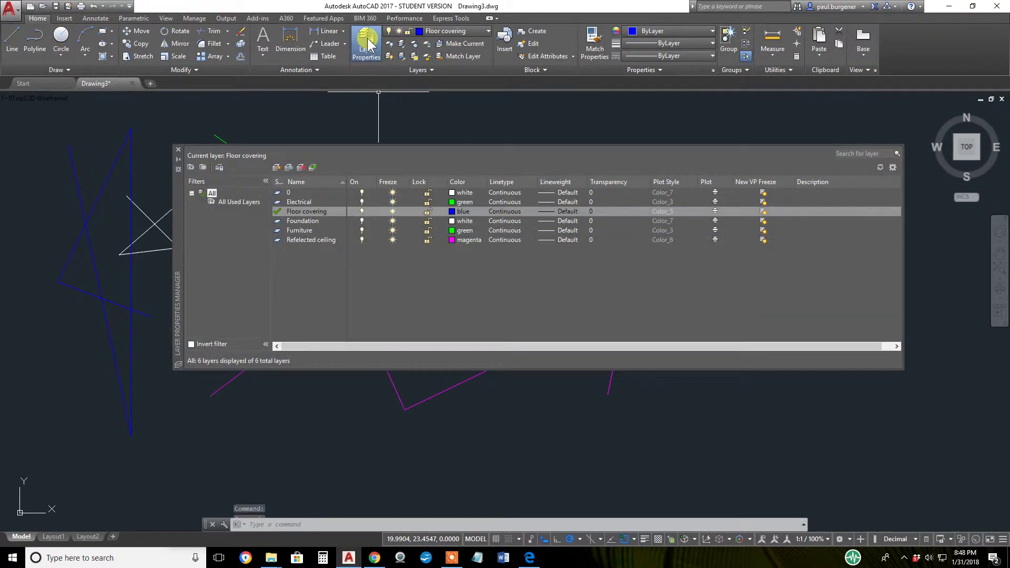
pyautogui.click(276, 167)
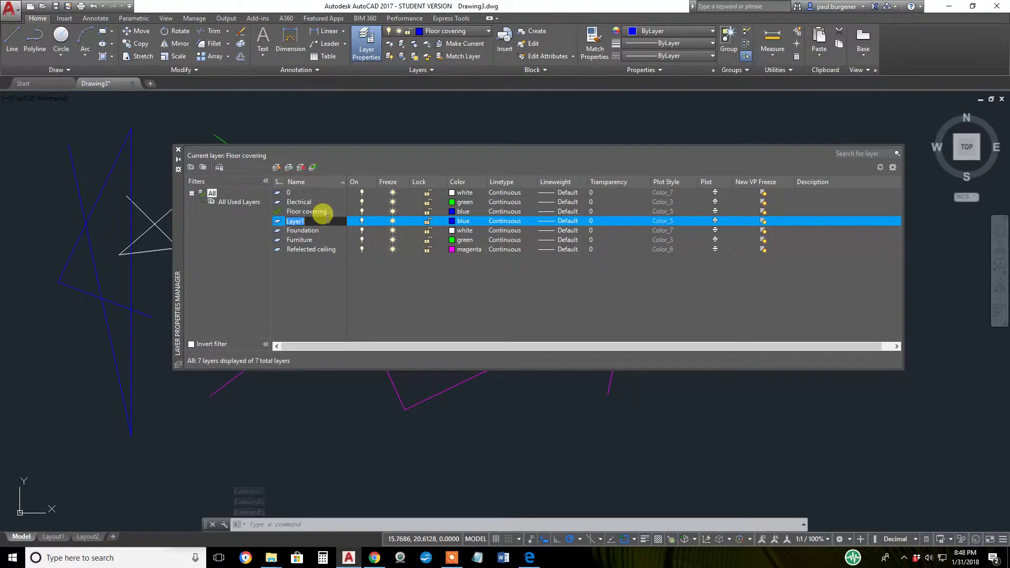
pyautogui.write('HVAC')
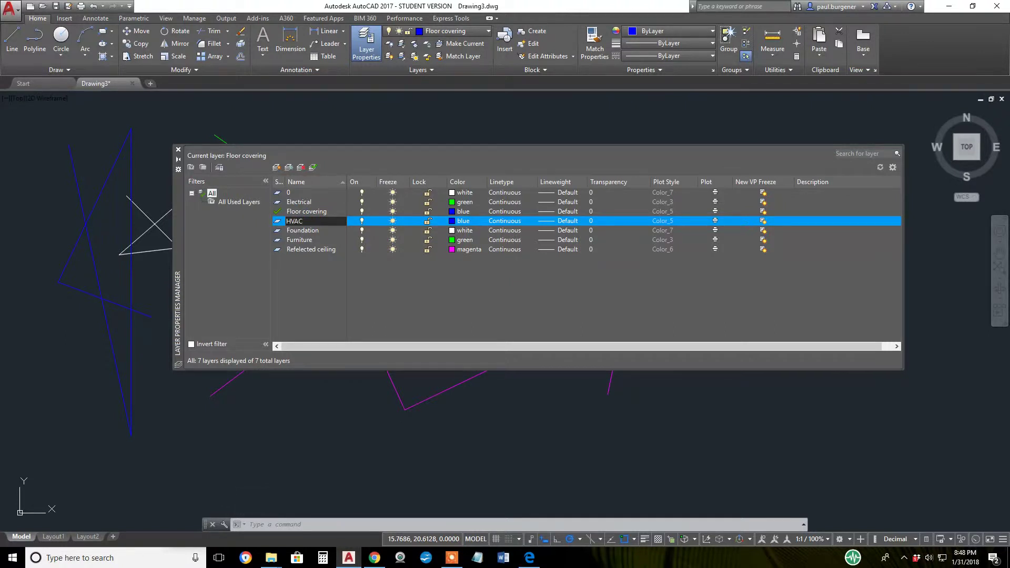
pyautogui.click(461, 219)
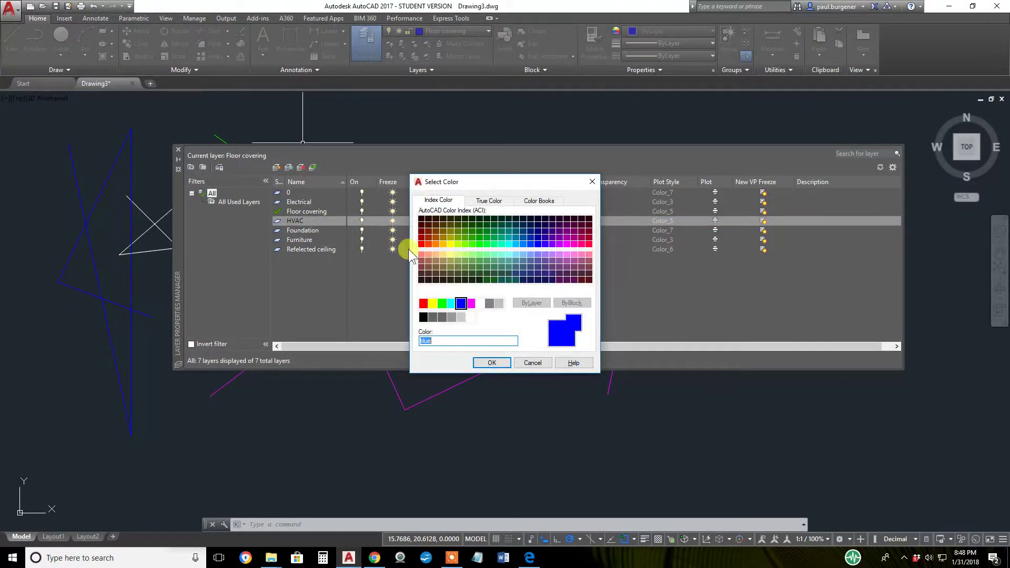
pyautogui.click(435, 244)
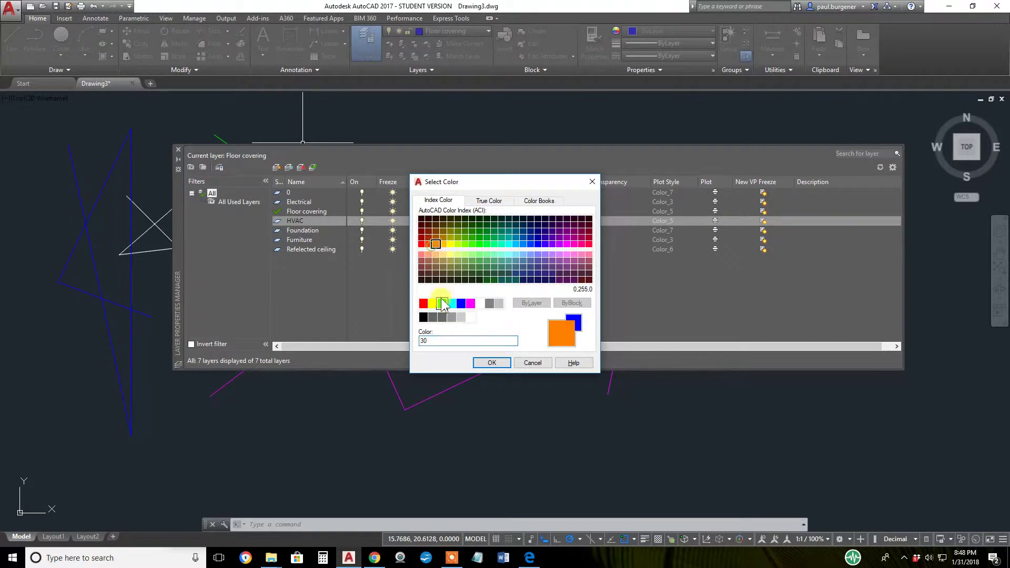
pyautogui.click(491, 362)
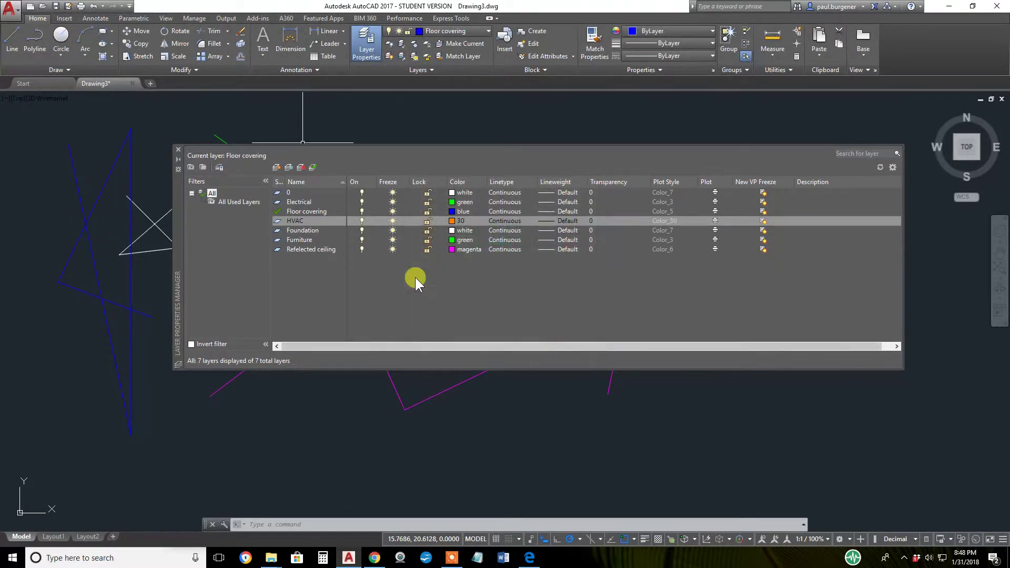
pyautogui.click(294, 222)
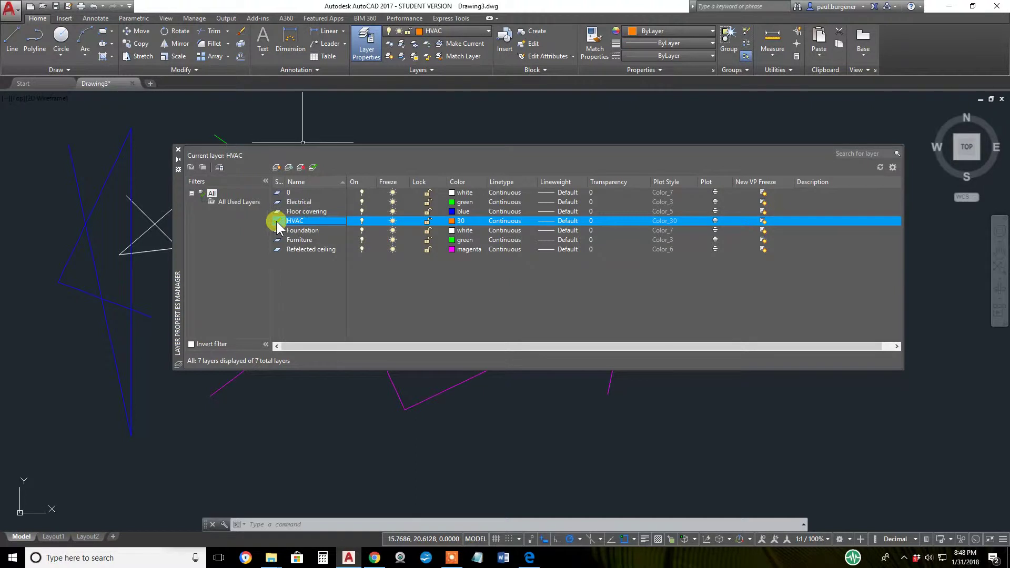
pyautogui.doubleClick(276, 221)
# - Move the layer palette aside and draw five connected orange HVAC lines forming overlapping triangles
pyautogui.moveTo(180, 194)
pyautogui.mouseDown()
pyautogui.moveTo(522, 400)
pyautogui.moveTo(497, 493)
pyautogui.mouseUp()
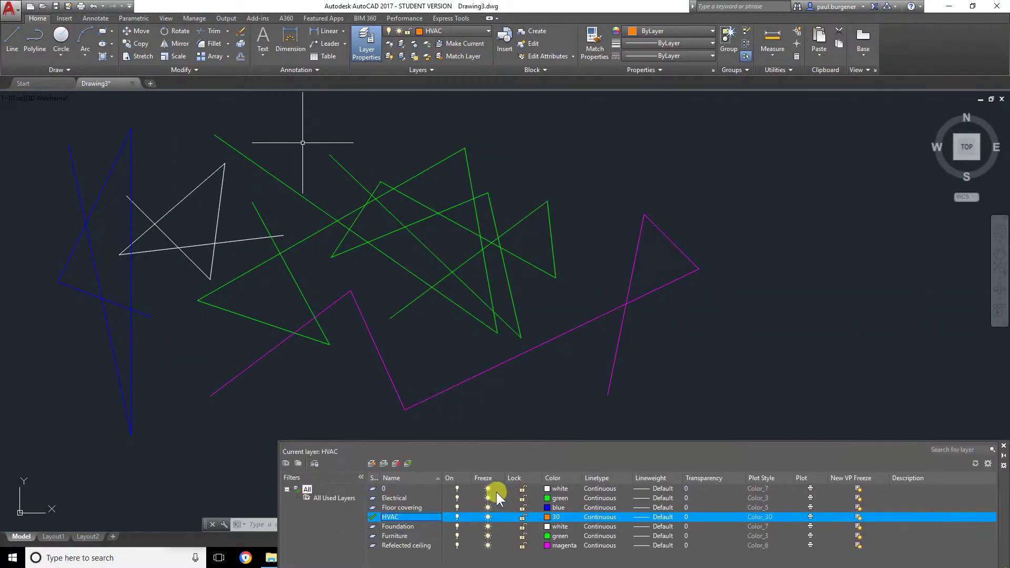
pyautogui.click(12, 39)
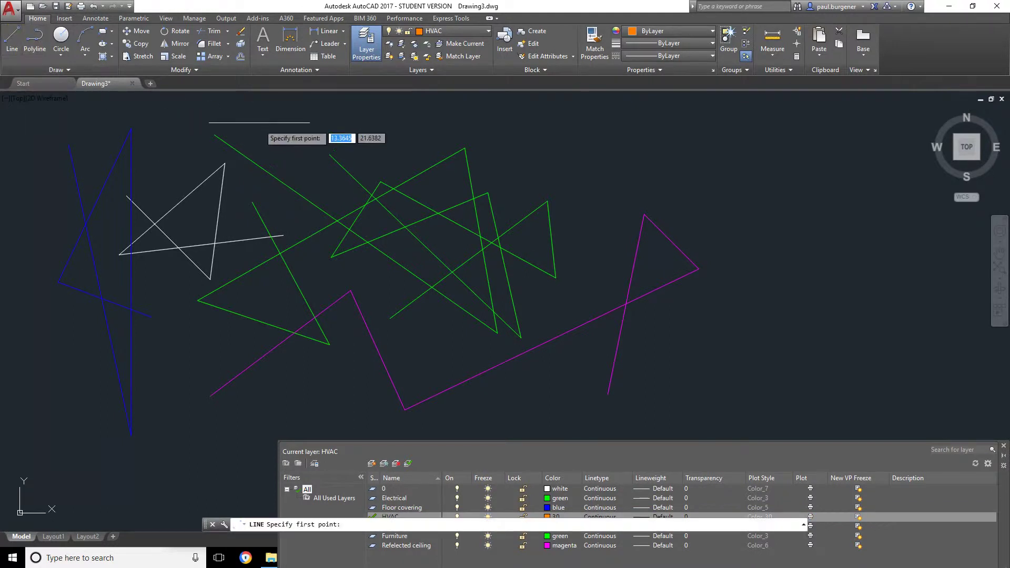
pyautogui.click(259, 122)
pyautogui.click(175, 399)
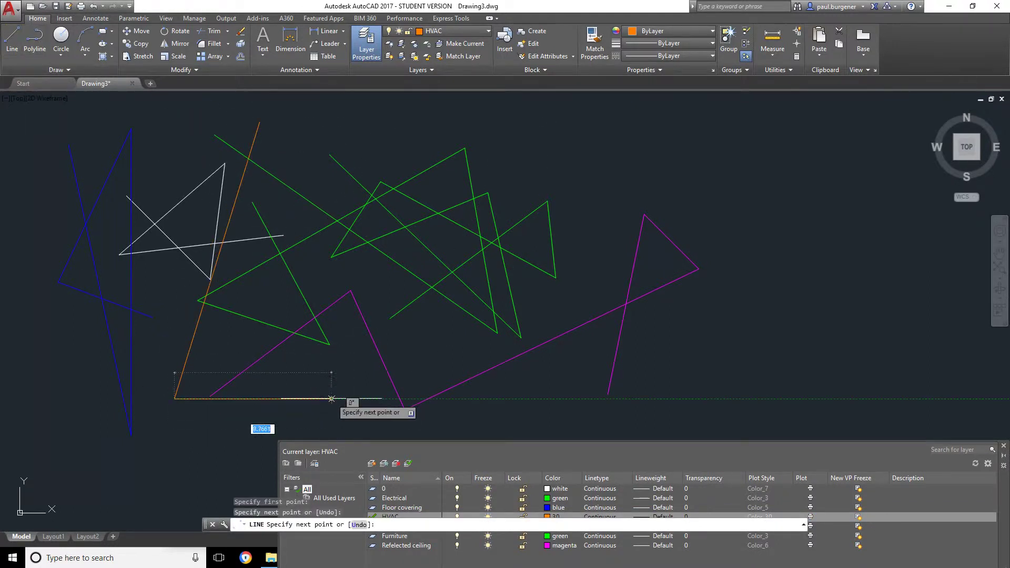
pyautogui.click(331, 398)
pyautogui.click(168, 142)
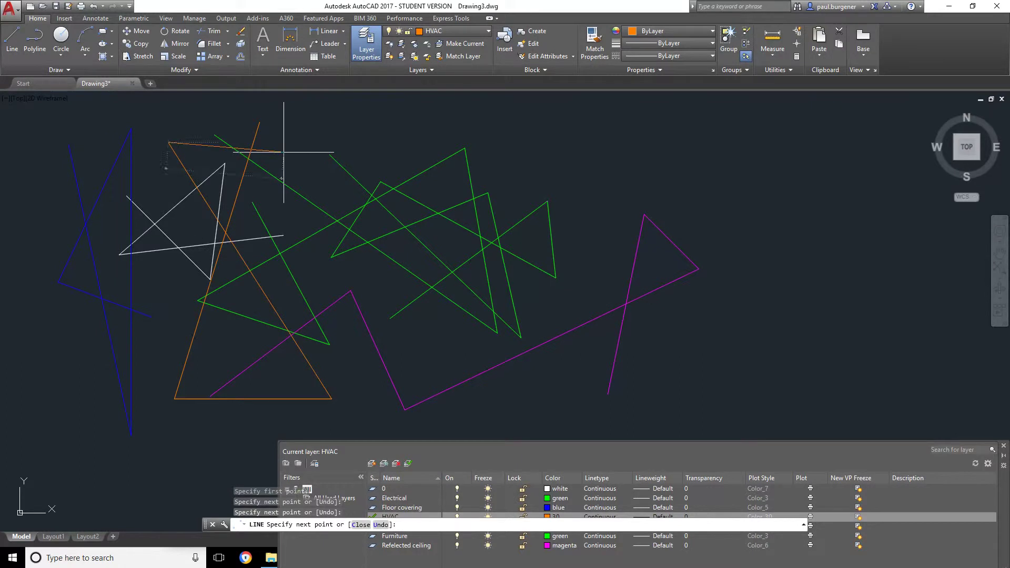
pyautogui.click(319, 142)
pyautogui.click(273, 189)
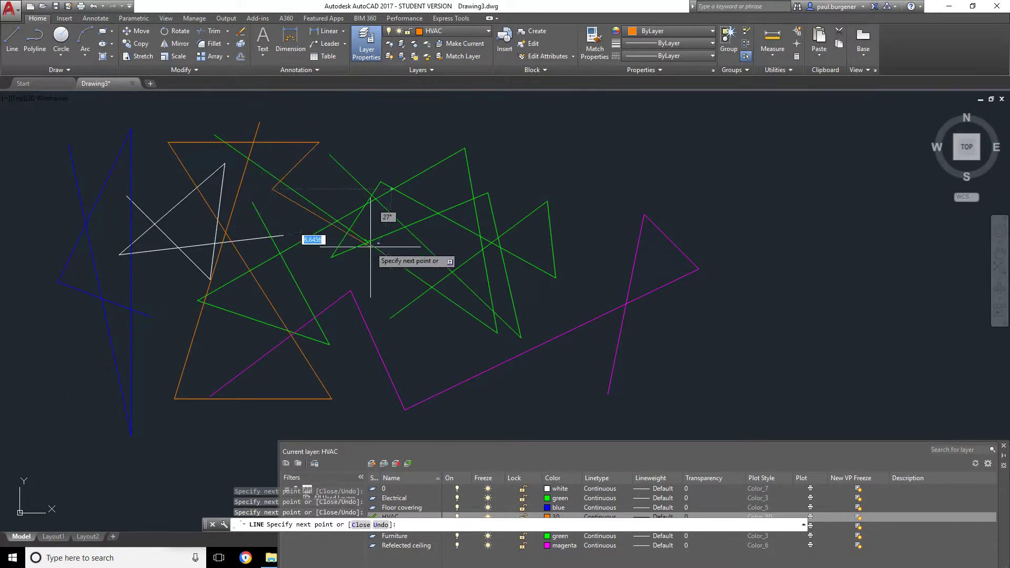
pyautogui.press('Return')
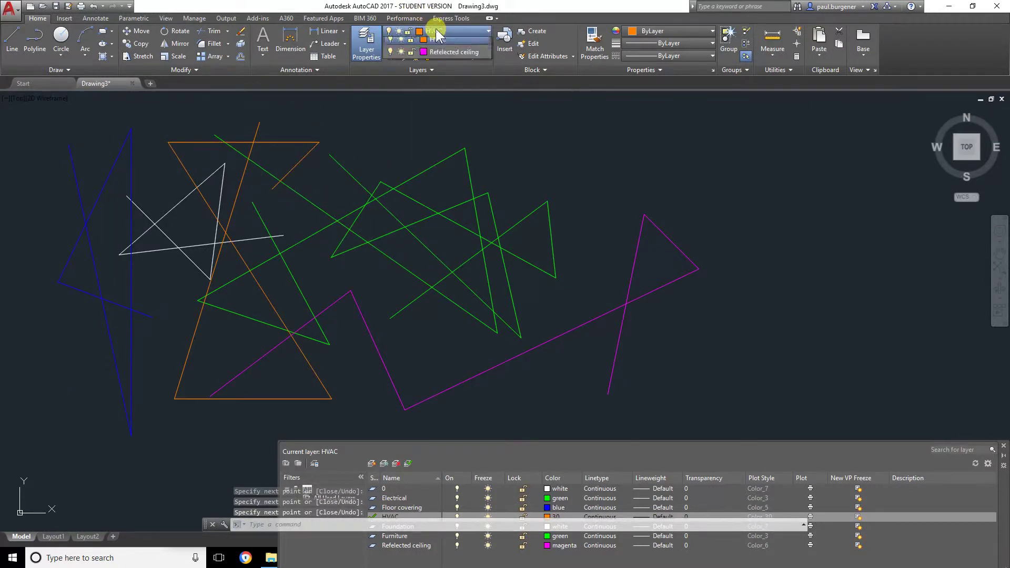
# - Make Furniture current, draw a green circle among the blue lines at left, and close the layer manager
pyautogui.click(434, 27)
pyautogui.click(435, 96)
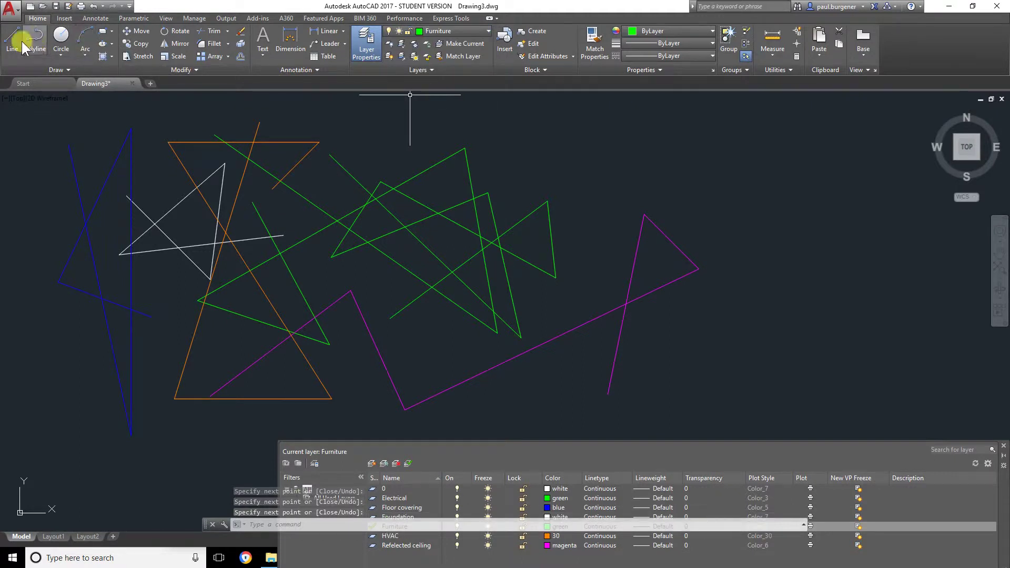
pyautogui.click(61, 38)
pyautogui.click(114, 226)
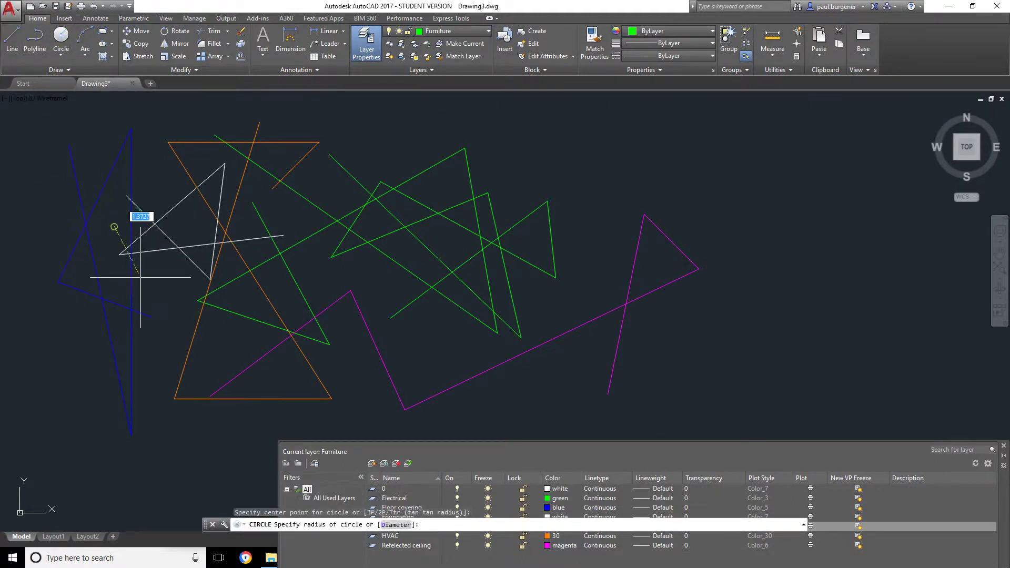
pyautogui.click(157, 298)
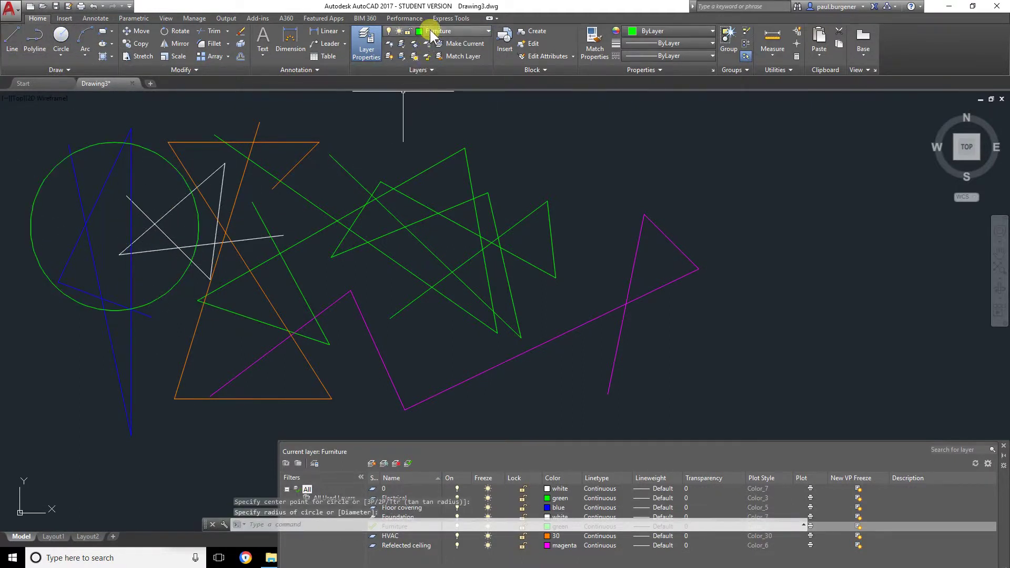
pyautogui.click(370, 46)
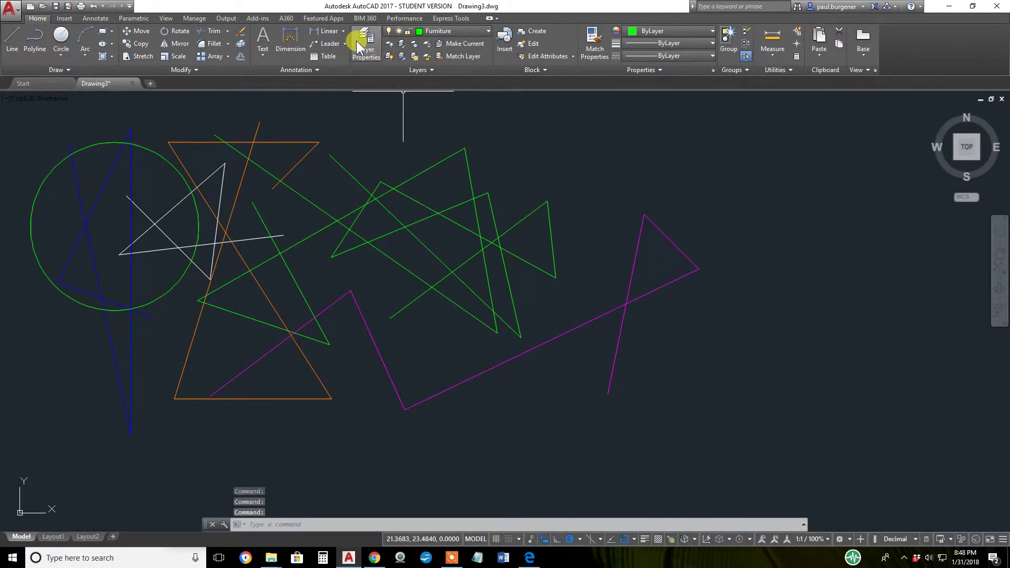
# - Set the Furniture layer's lineweight to 0.40 mm in Layer Properties
pyautogui.click(368, 53)
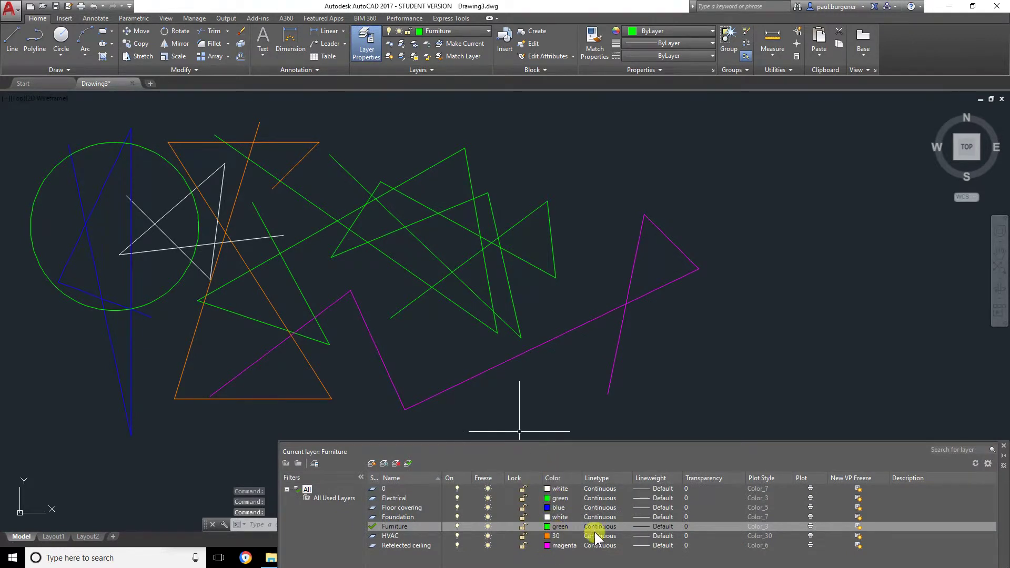
pyautogui.click(663, 526)
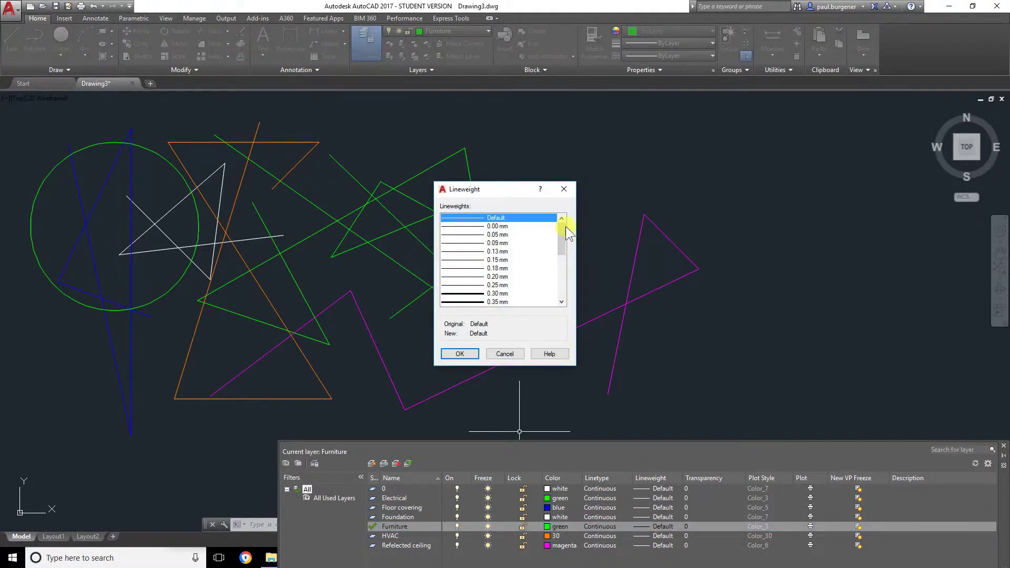
pyautogui.moveTo(560, 227); pyautogui.dragTo(561, 251)
pyautogui.click(498, 242)
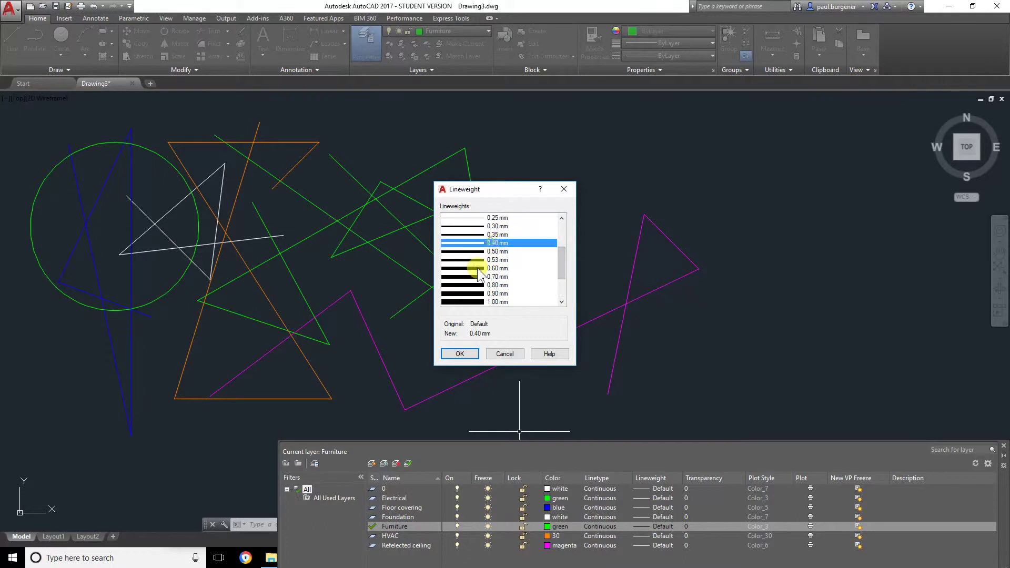
pyautogui.click(460, 353)
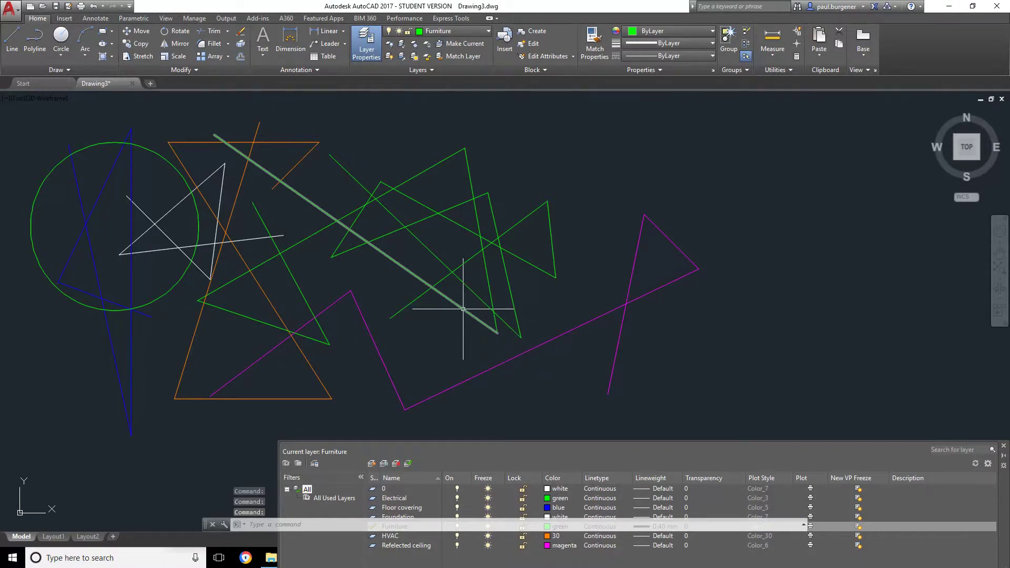
pyautogui.moveTo(463, 309)
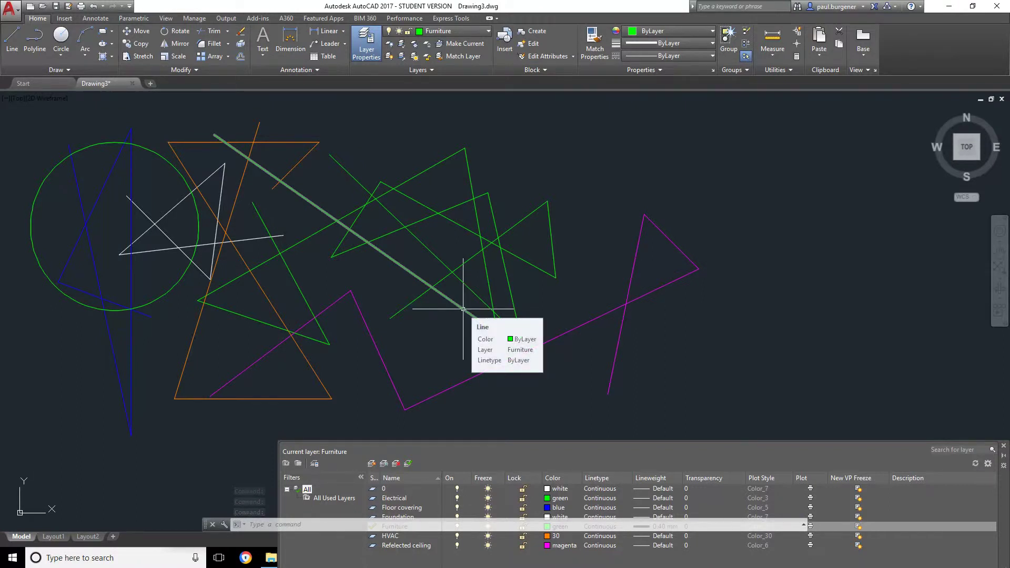
pyautogui.moveTo(688, 437)
pyautogui.mouseDown()
pyautogui.moveTo(669, 369)
pyautogui.moveTo(679, 375)
pyautogui.mouseUp()
pyautogui.click(883, 457)
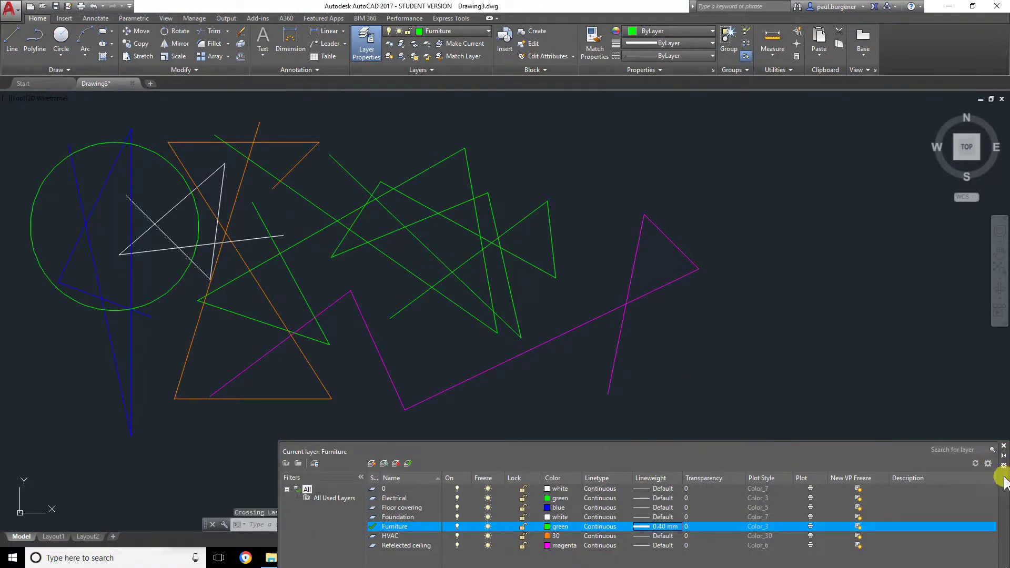
# - Close the layer manager and switch on lineweight display so the Furniture lines show thick
pyautogui.click(1003, 446)
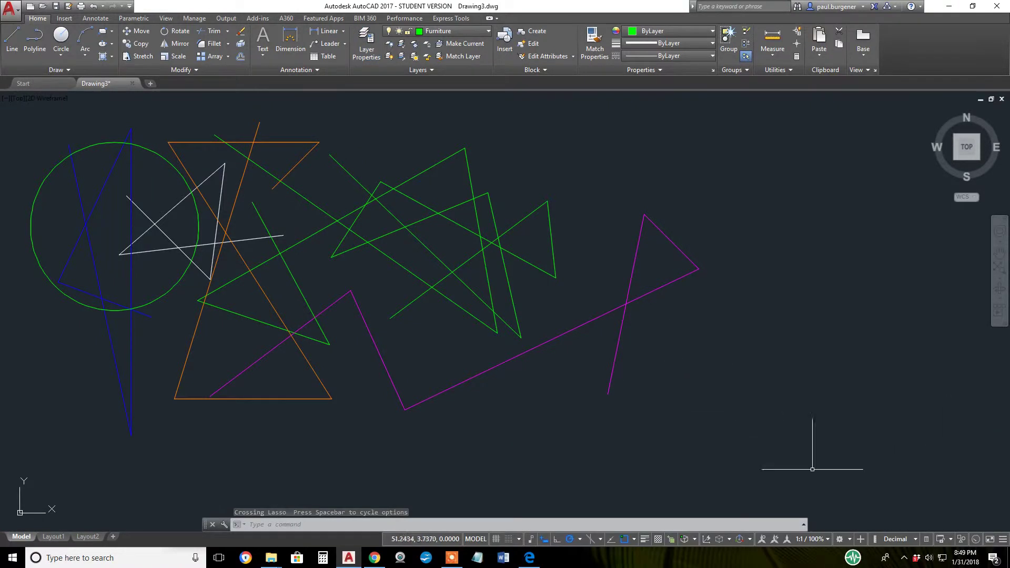
pyautogui.click(644, 539)
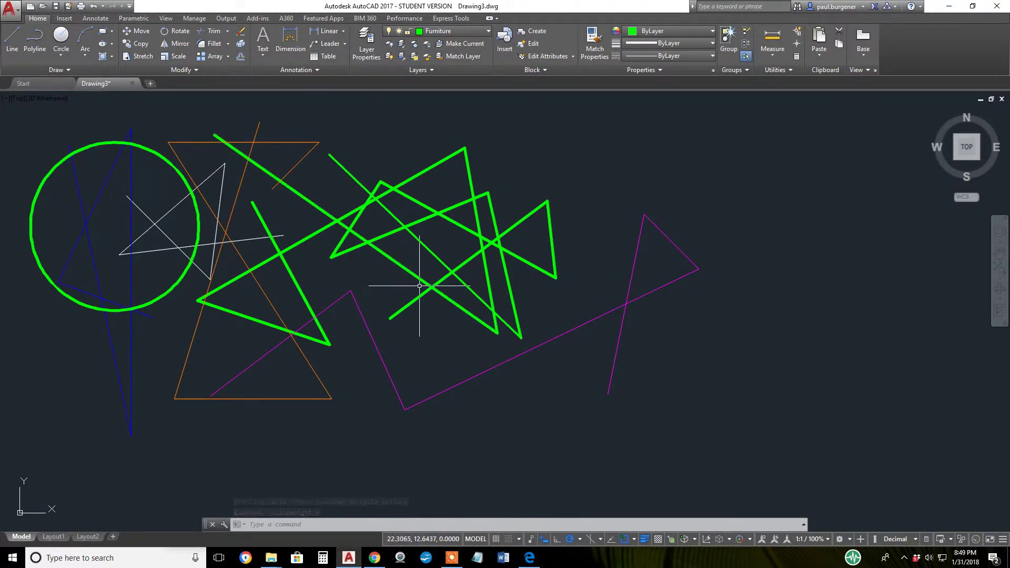
# - Zoom and pan to inspect the thick green lines, then bring up the Lineweight status-bar menu
pyautogui.scroll(8, 419, 285)
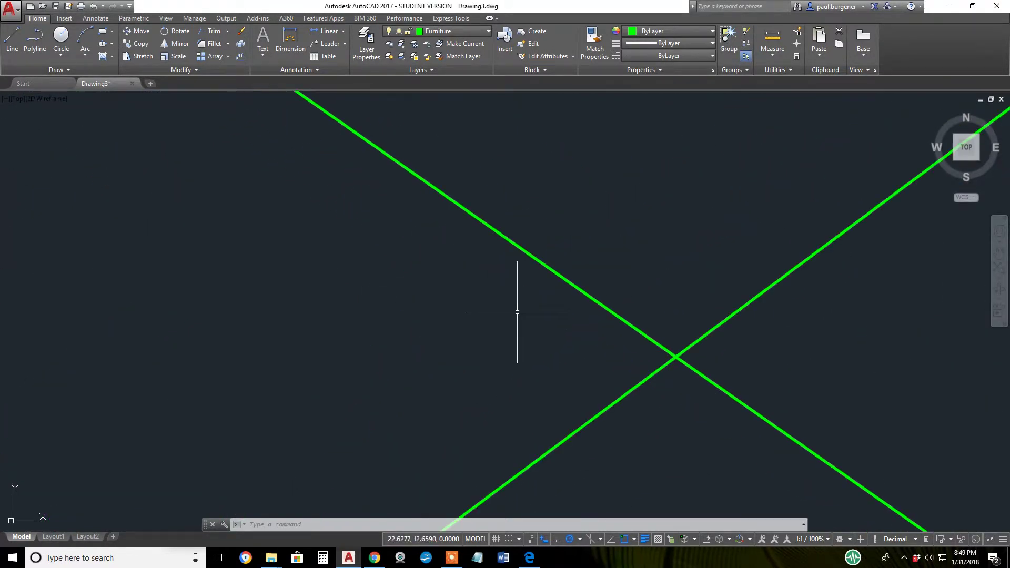
pyautogui.scroll(-10, 646, 363)
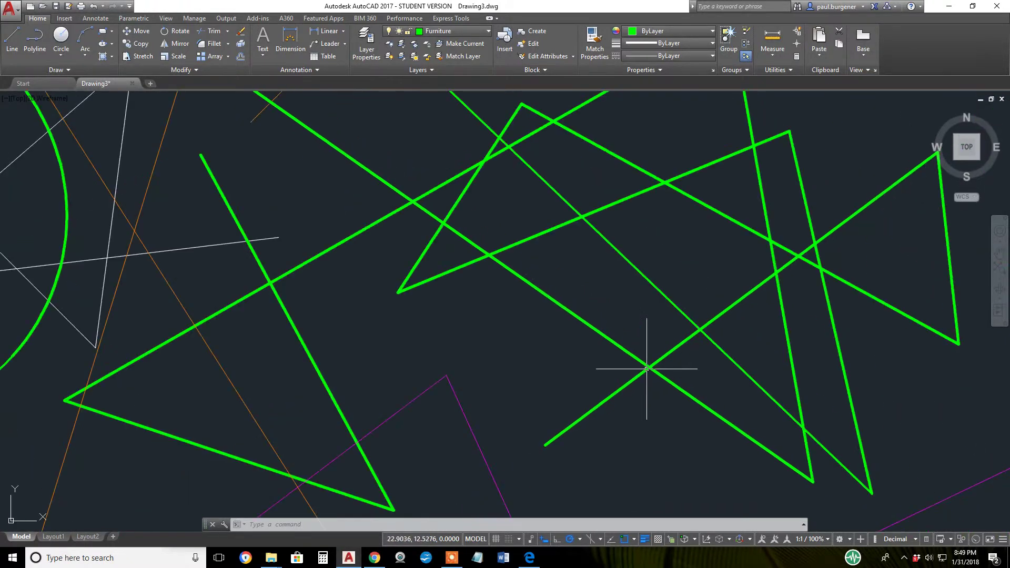
pyautogui.moveTo(639, 363)
pyautogui.mouseDown(button='middle')
pyautogui.moveTo(492, 315)
pyautogui.moveTo(526, 302)
pyautogui.mouseUp(button='middle')
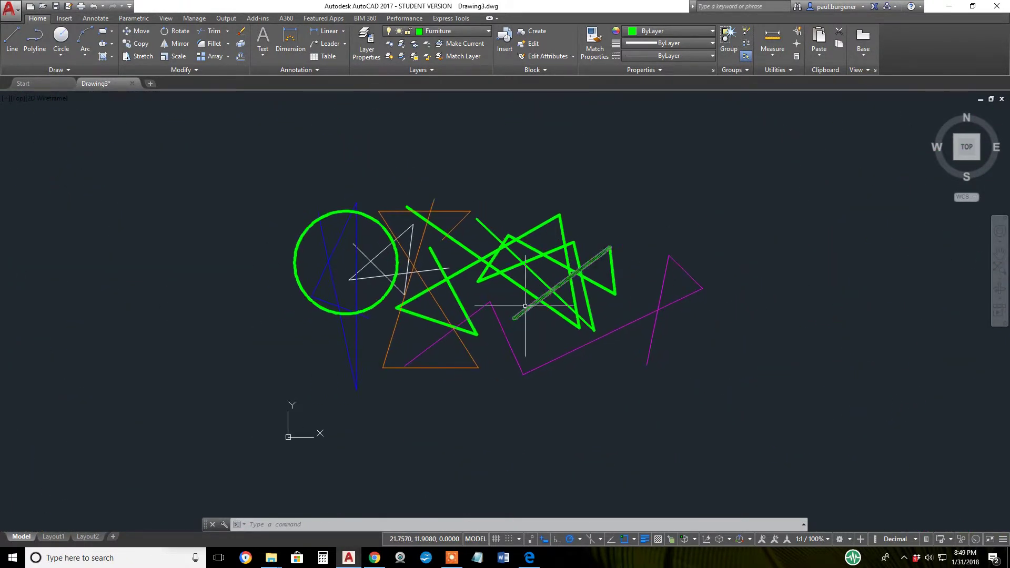
pyautogui.scroll(3, 518, 315)
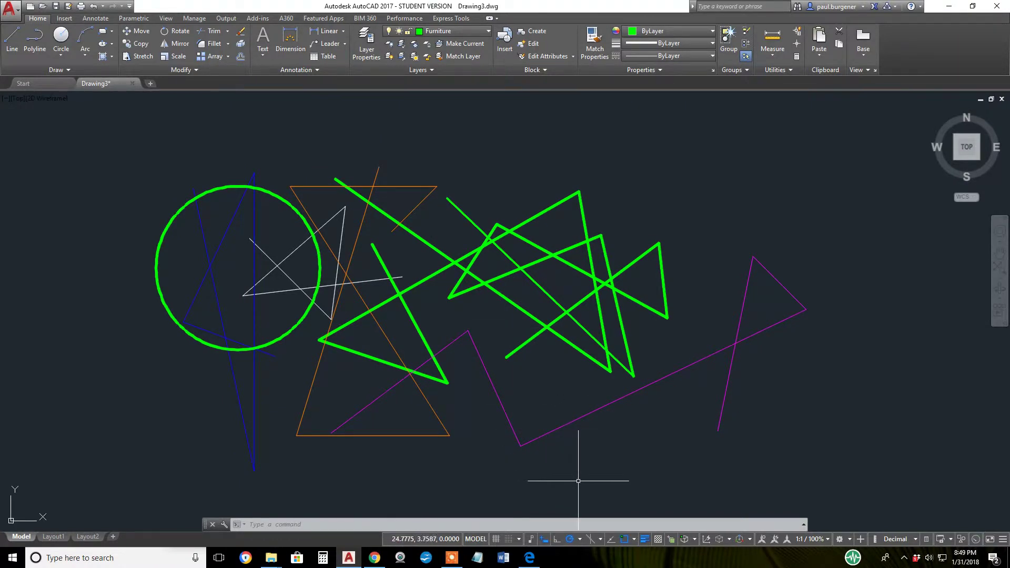
pyautogui.rightClick(644, 538)
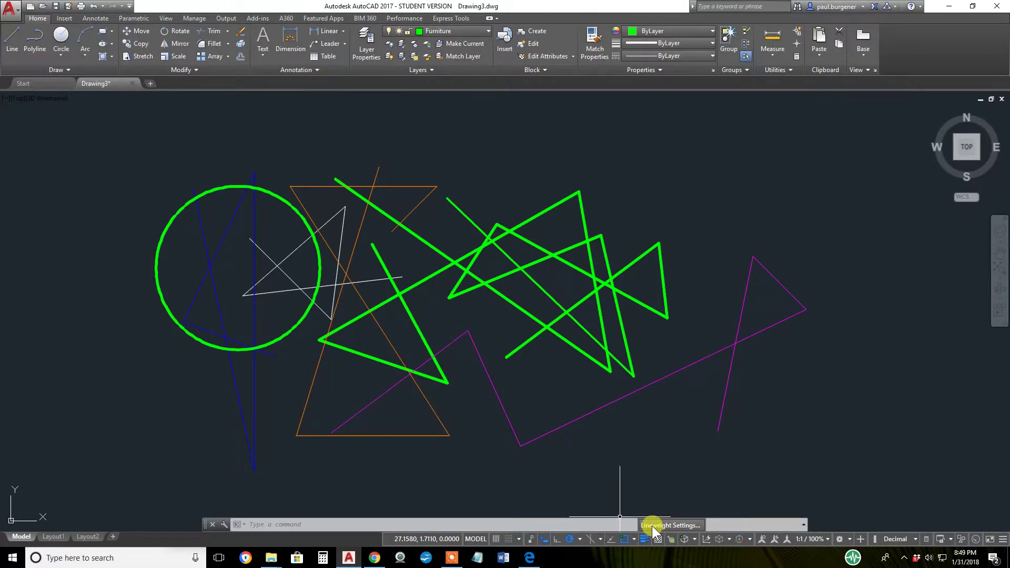
# - Raise the lineweight display scale toward Max in Lineweight Settings and apply it
pyautogui.click(652, 526)
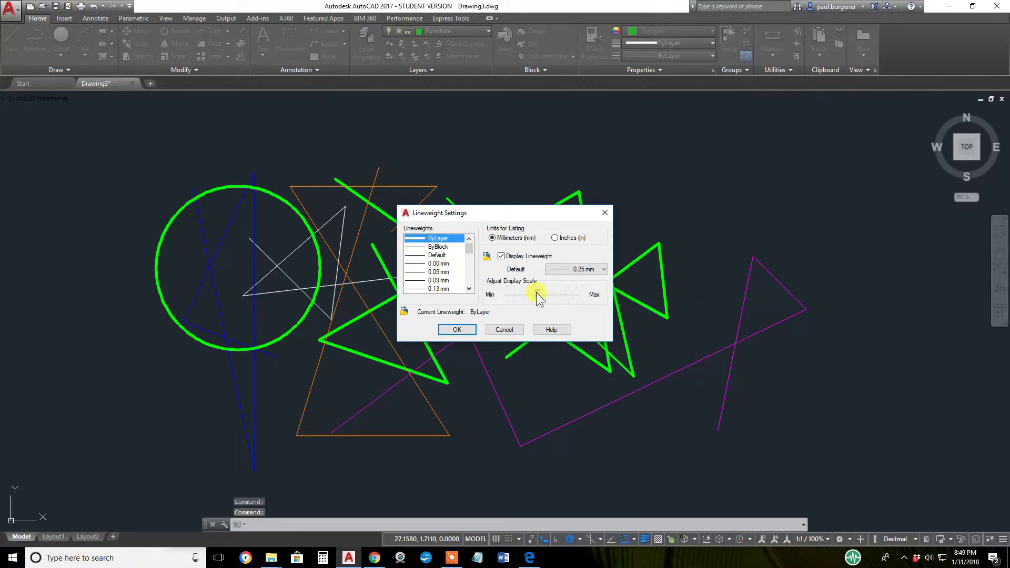
pyautogui.moveTo(567, 297)
pyautogui.mouseDown()
pyautogui.moveTo(524, 298)
pyautogui.moveTo(564, 298)
pyautogui.mouseUp()
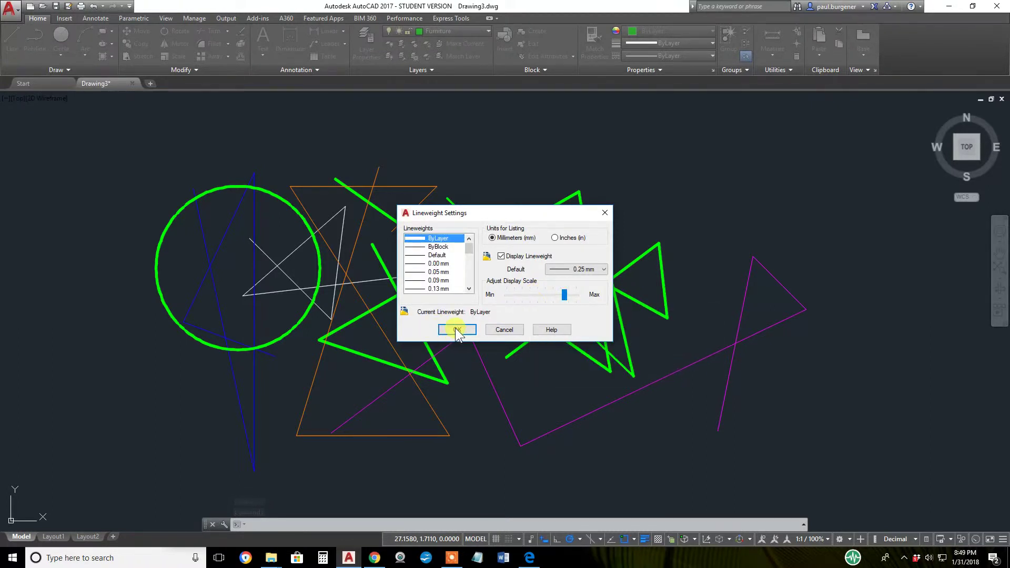
pyautogui.click(456, 329)
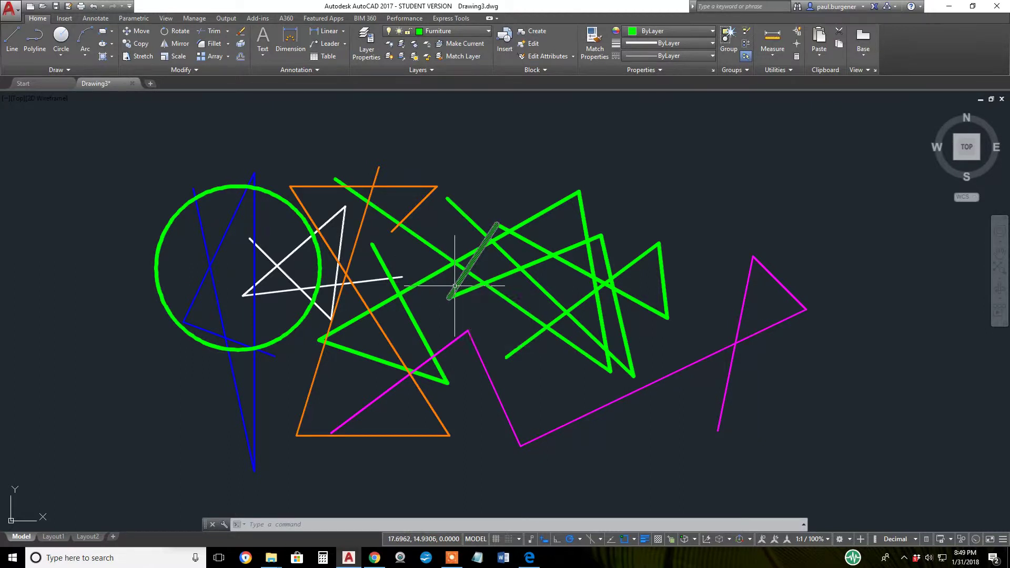
# - Make Floor covering the current layer and draw a large circle at the drawing's left
pyautogui.click(466, 30)
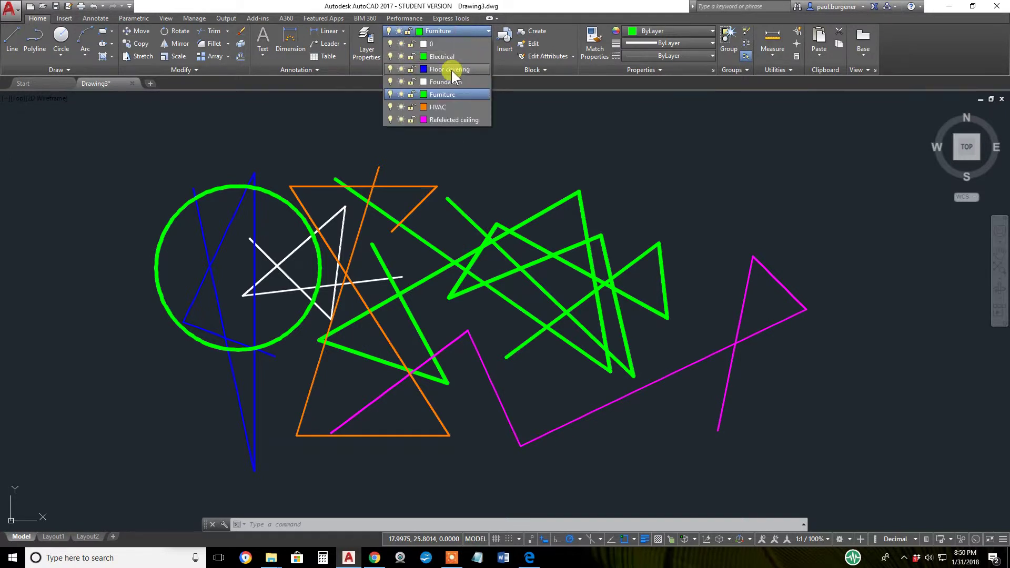
pyautogui.click(449, 70)
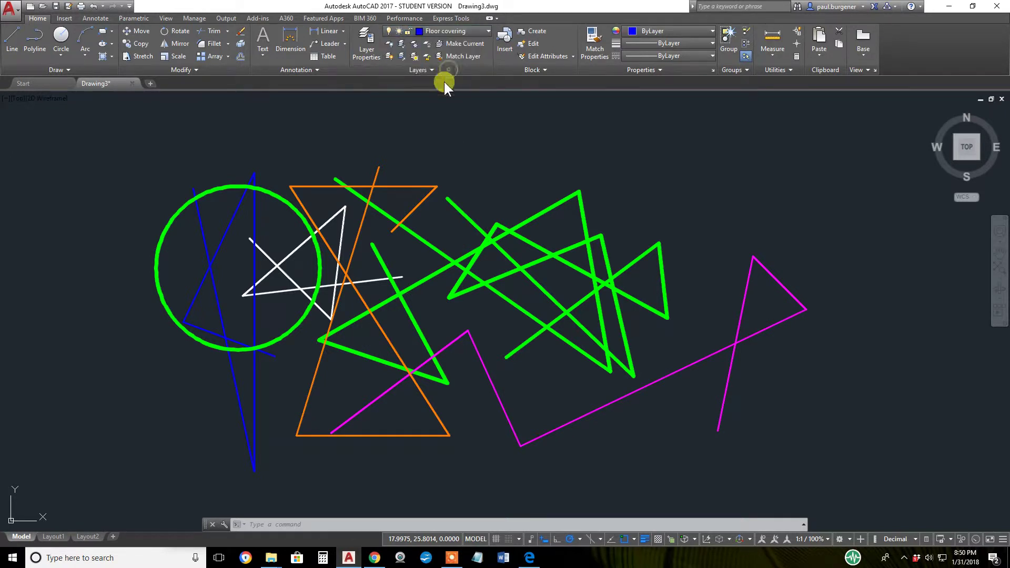
pyautogui.click(61, 36)
pyautogui.click(114, 238)
pyautogui.click(208, 295)
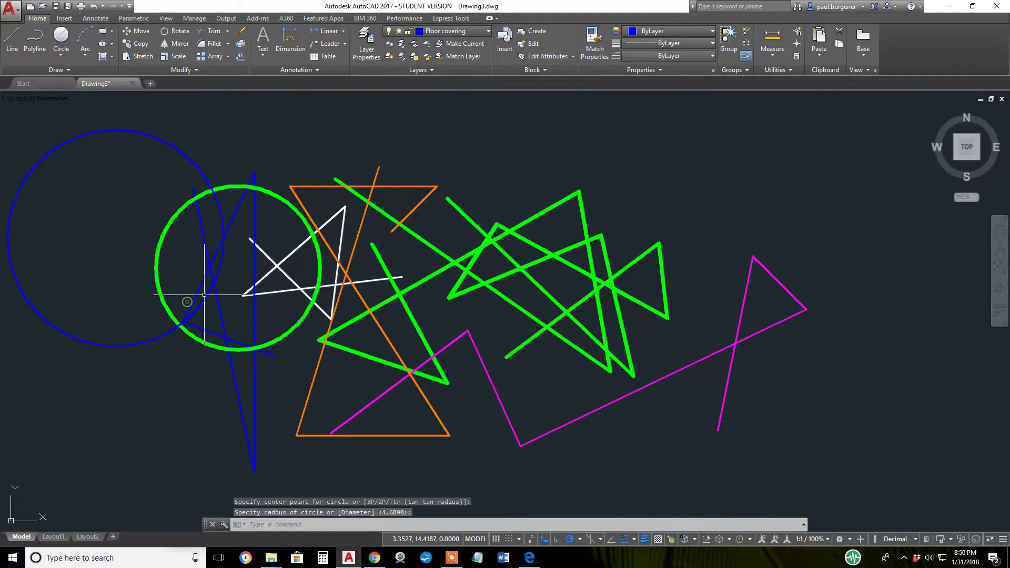
# - Recolour the Floor covering layer to teal colour 123 in Layer Properties
pyautogui.click(371, 39)
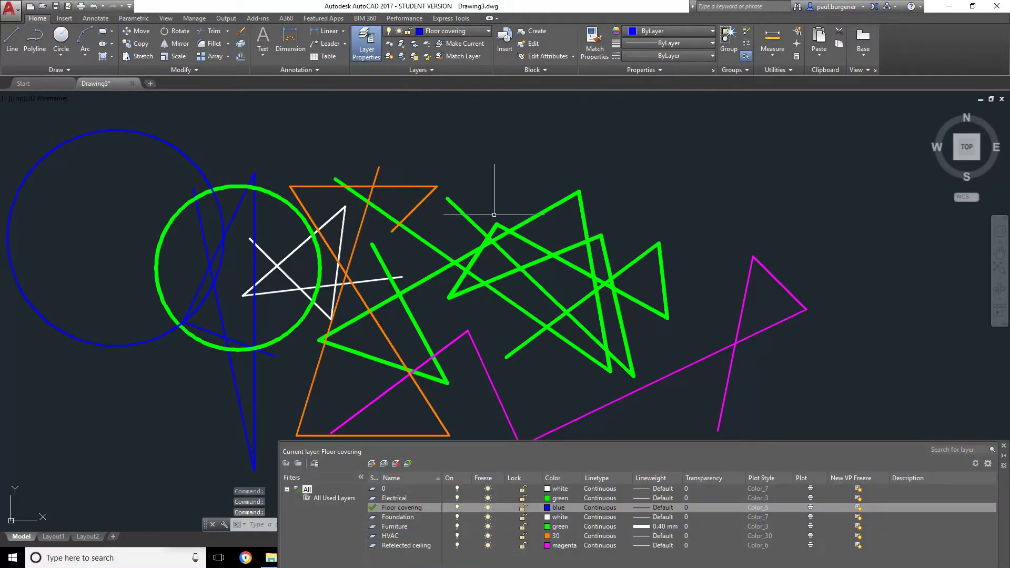
pyautogui.click(371, 43)
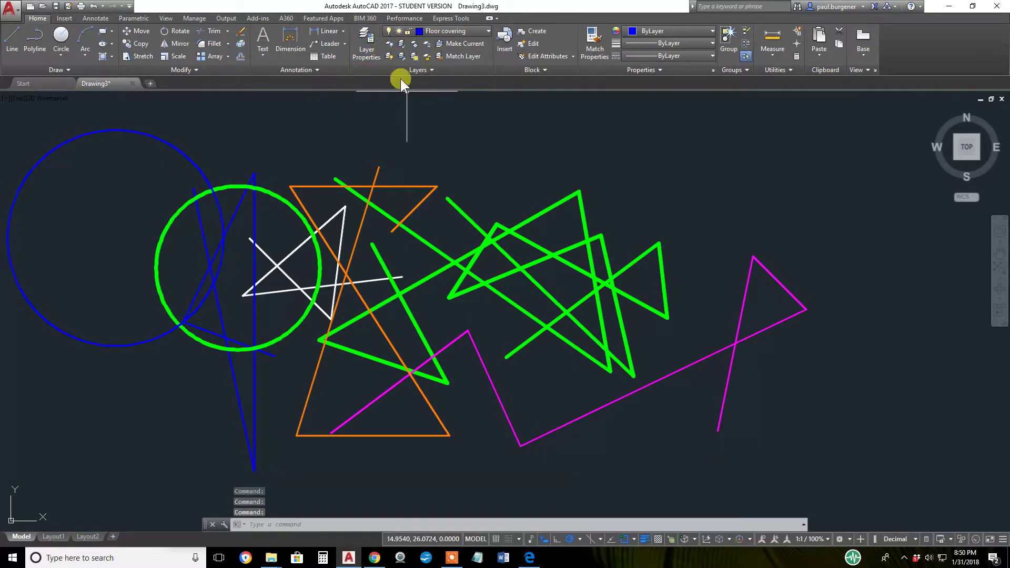
pyautogui.click(371, 45)
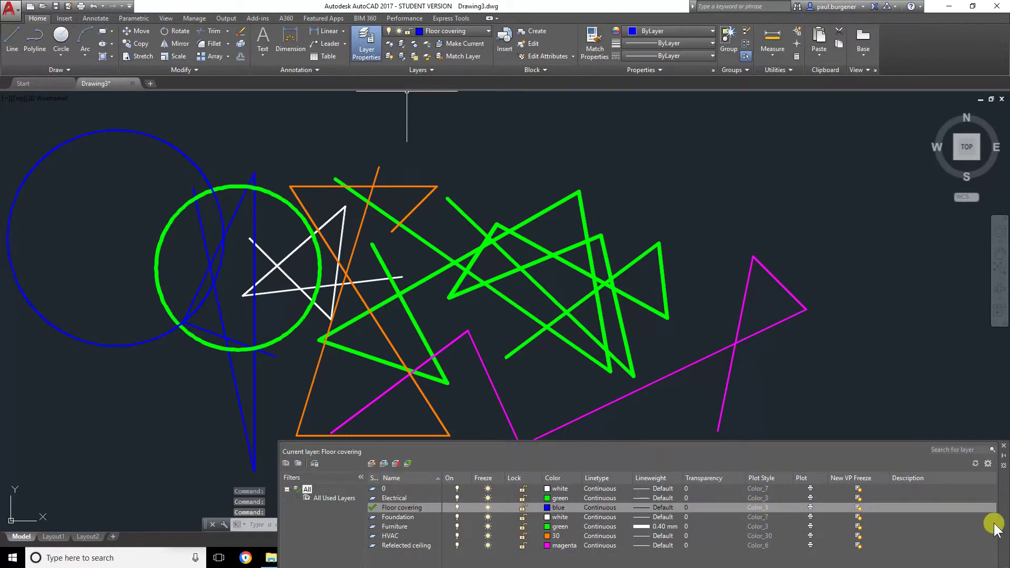
pyautogui.moveTo(994, 526); pyautogui.dragTo(897, 284)
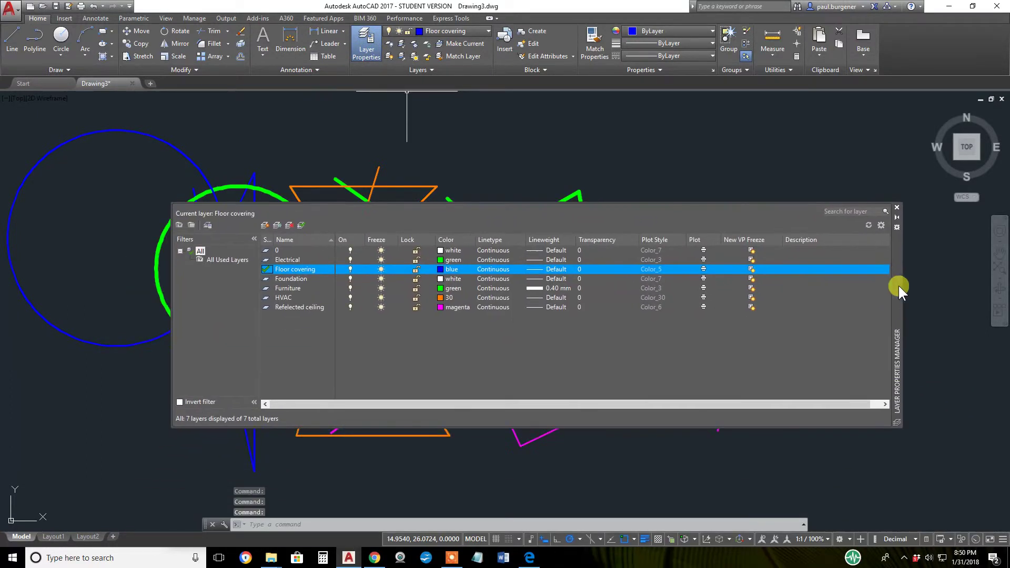
pyautogui.click(441, 270)
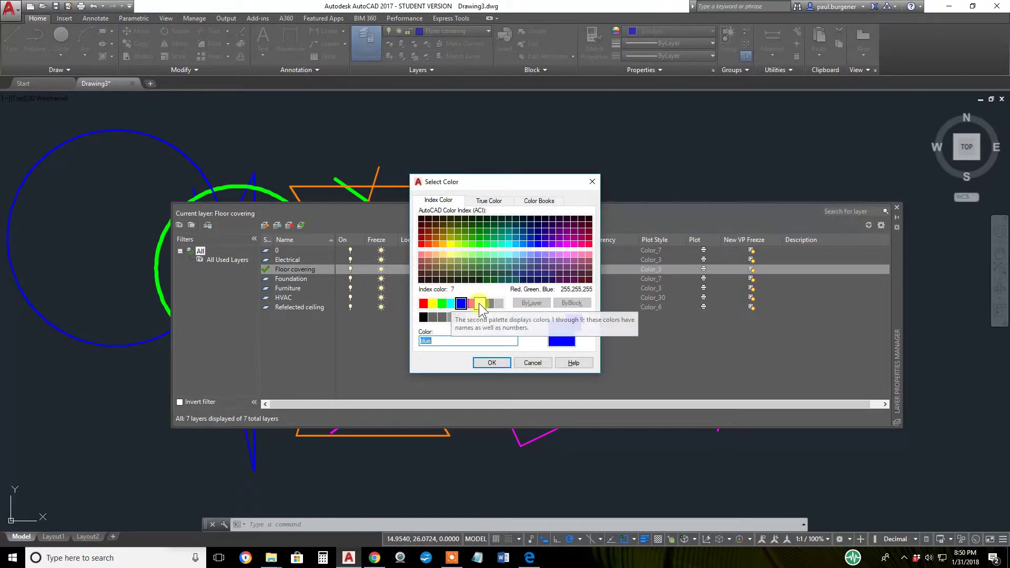
pyautogui.click(501, 260)
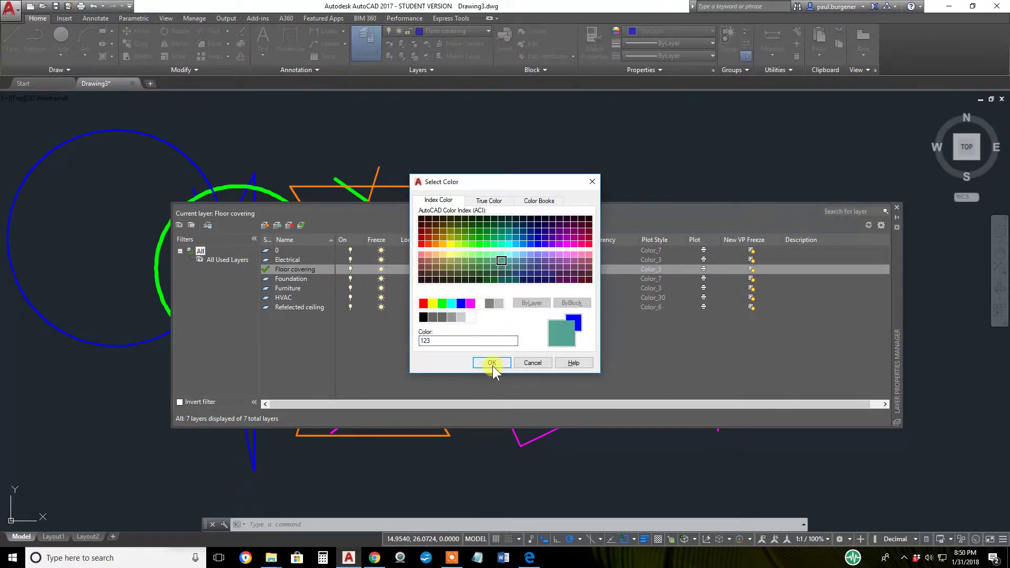
pyautogui.click(492, 363)
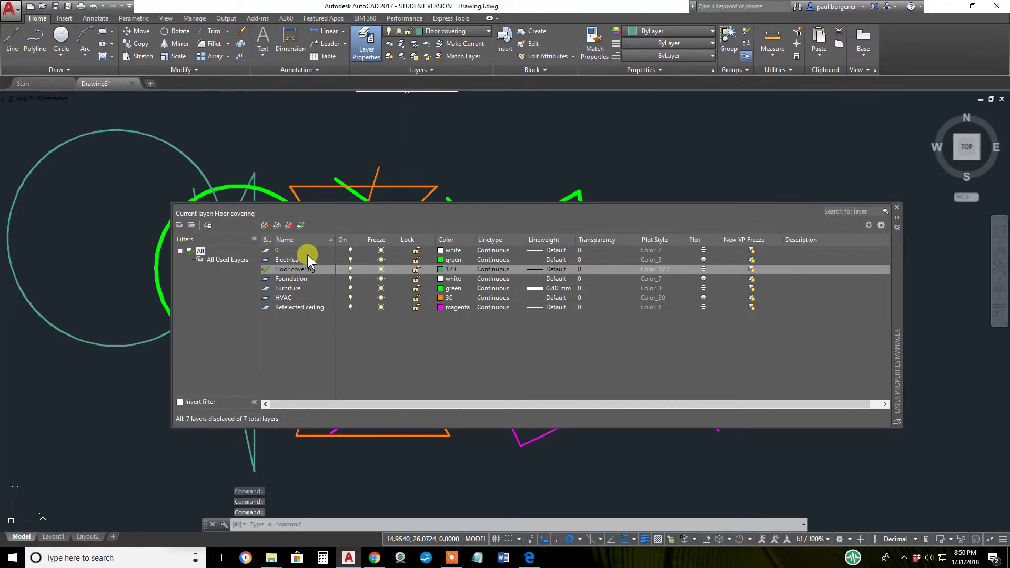
pyautogui.click(898, 208)
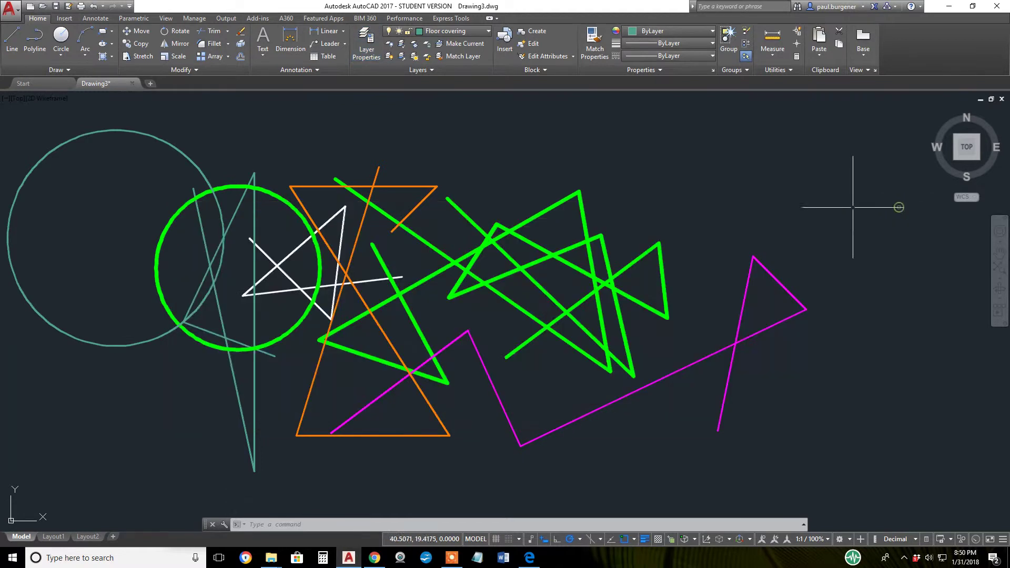
# - Draw a smaller circle inside the large teal circle
pyautogui.click(61, 38)
pyautogui.click(96, 203)
pyautogui.click(139, 204)
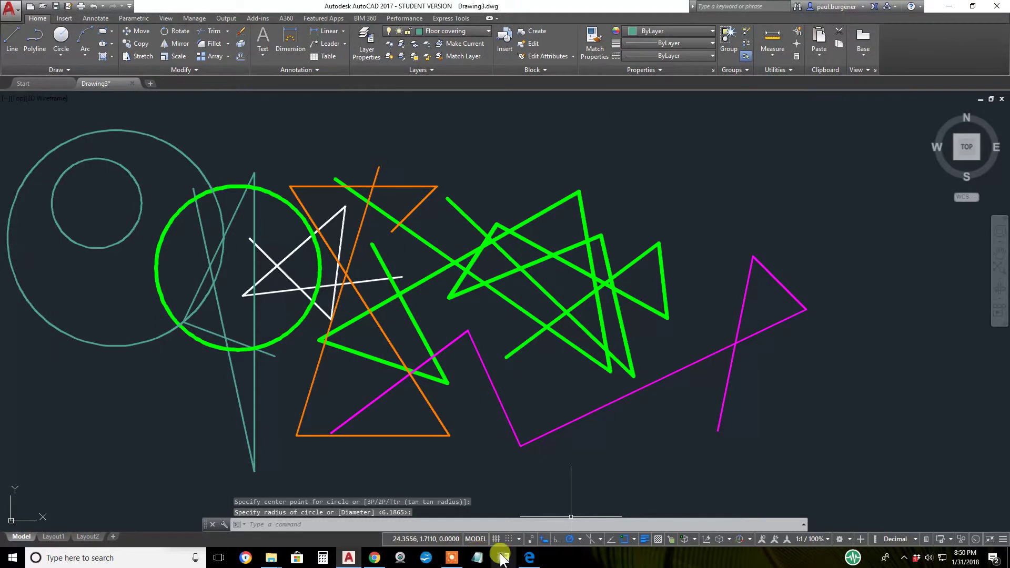
# - Set the Floor covering layer's lineweight to 0.00 mm
pyautogui.click(363, 44)
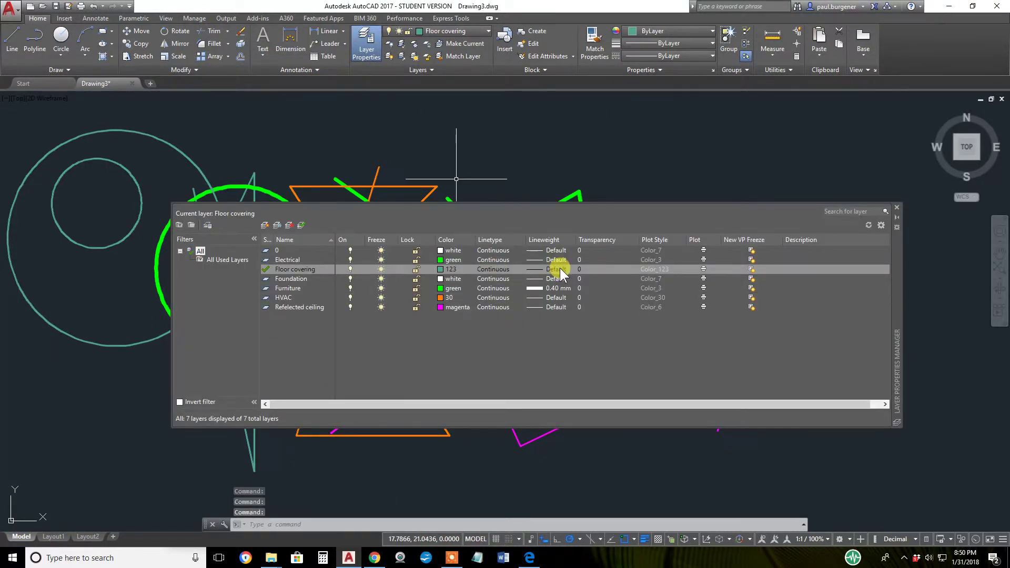
pyautogui.click(555, 268)
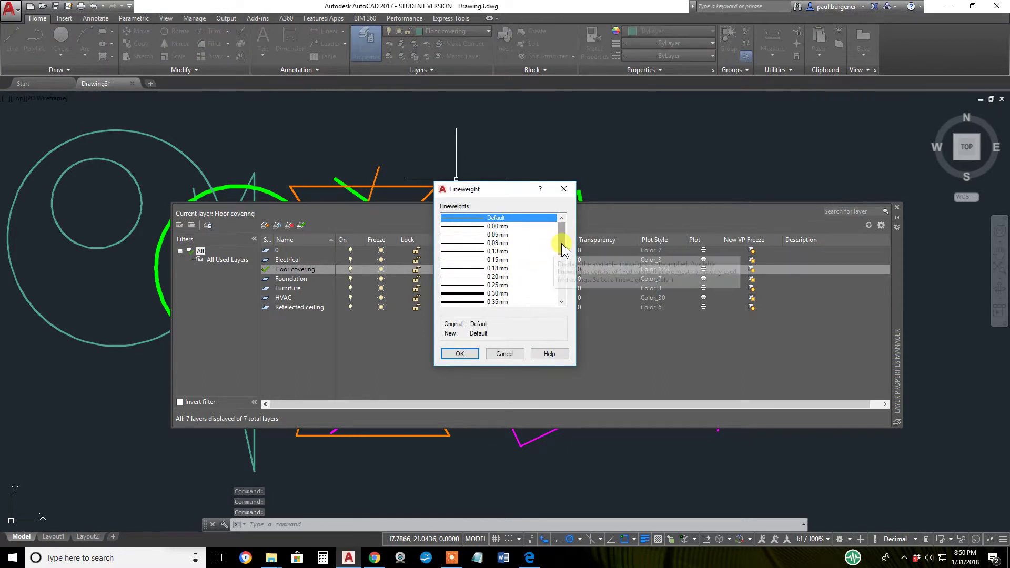
pyautogui.click(490, 224)
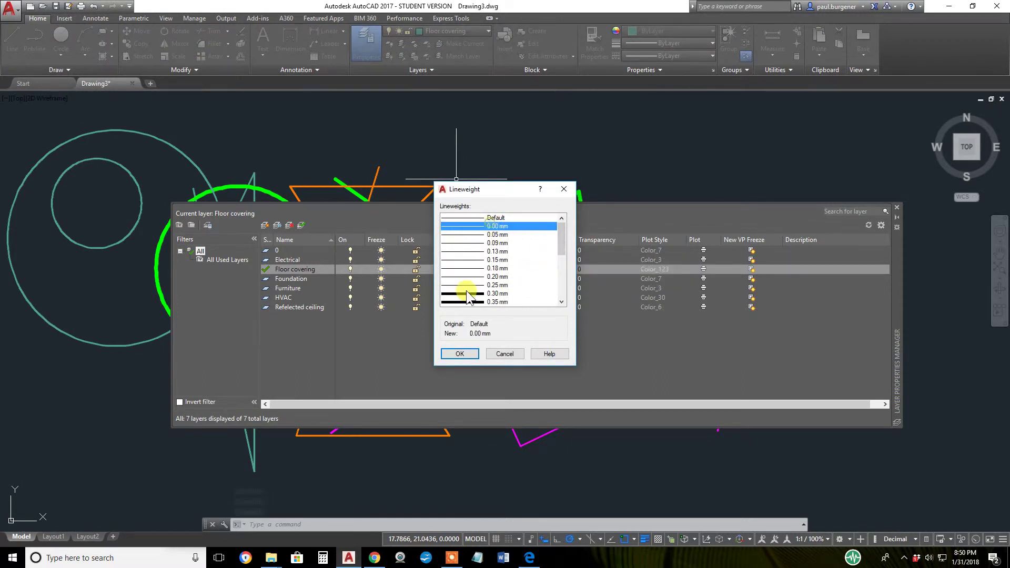
pyautogui.click(459, 354)
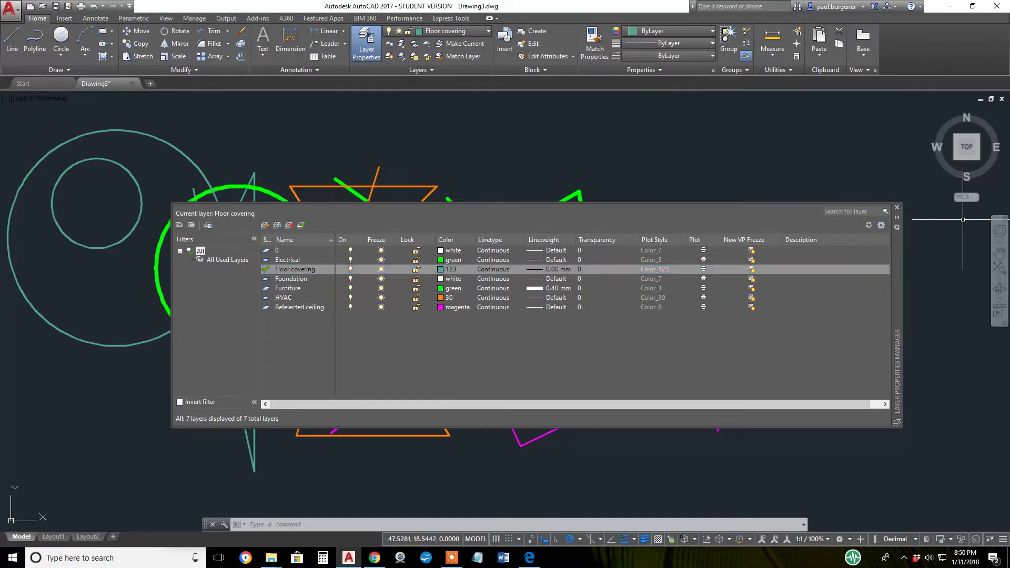
# - Close the layer manager and draw three connected teal lines forming a triangle at the right
pyautogui.click(896, 210)
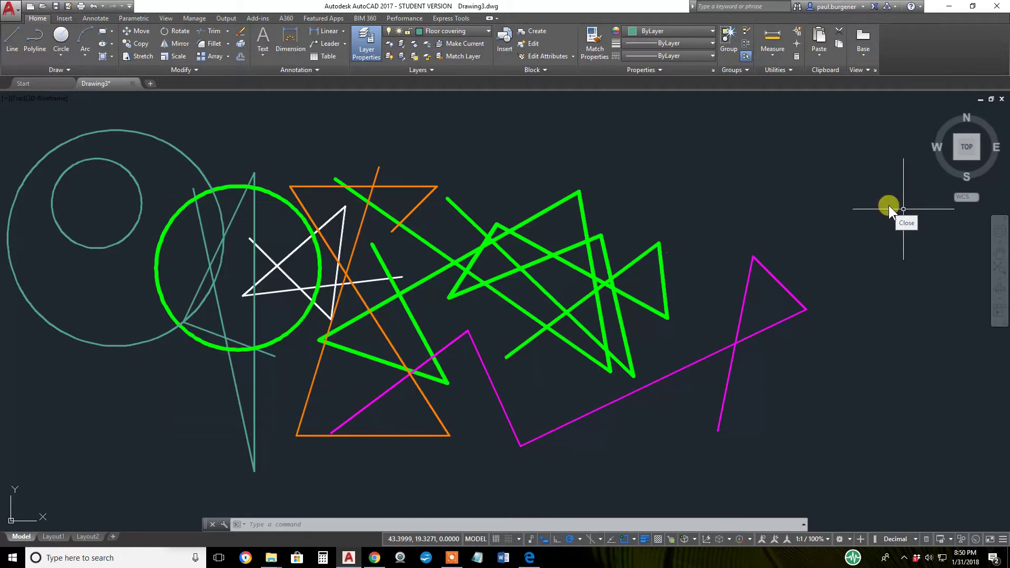
pyautogui.click(11, 40)
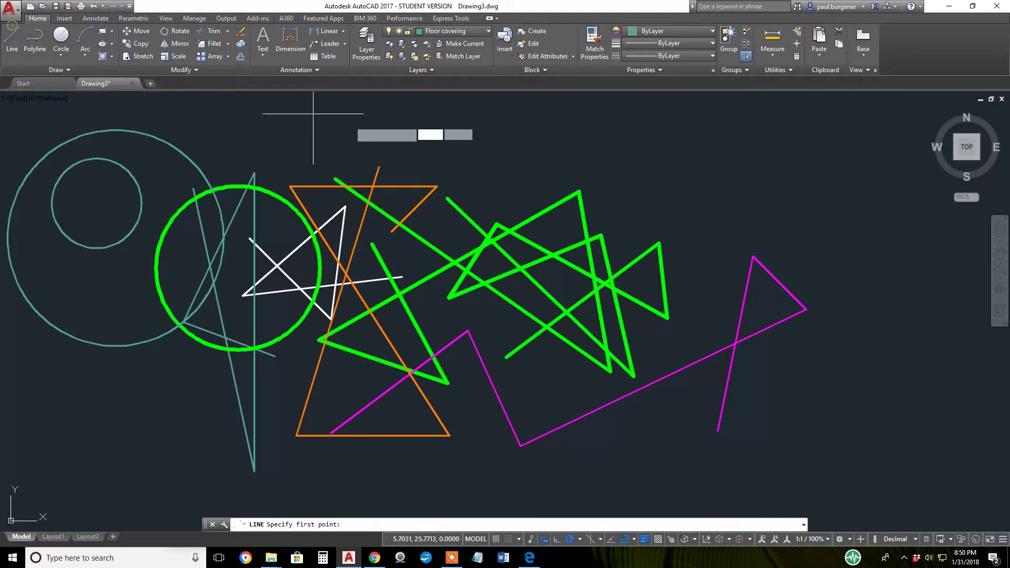
pyautogui.click(684, 149)
pyautogui.click(633, 439)
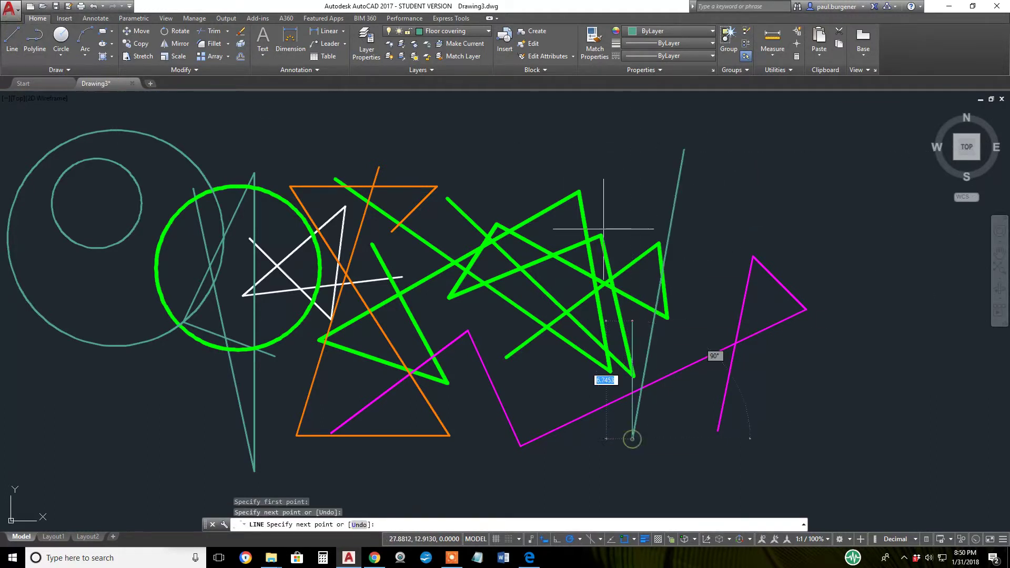
pyautogui.click(571, 127)
pyautogui.click(844, 259)
pyautogui.press('Return')
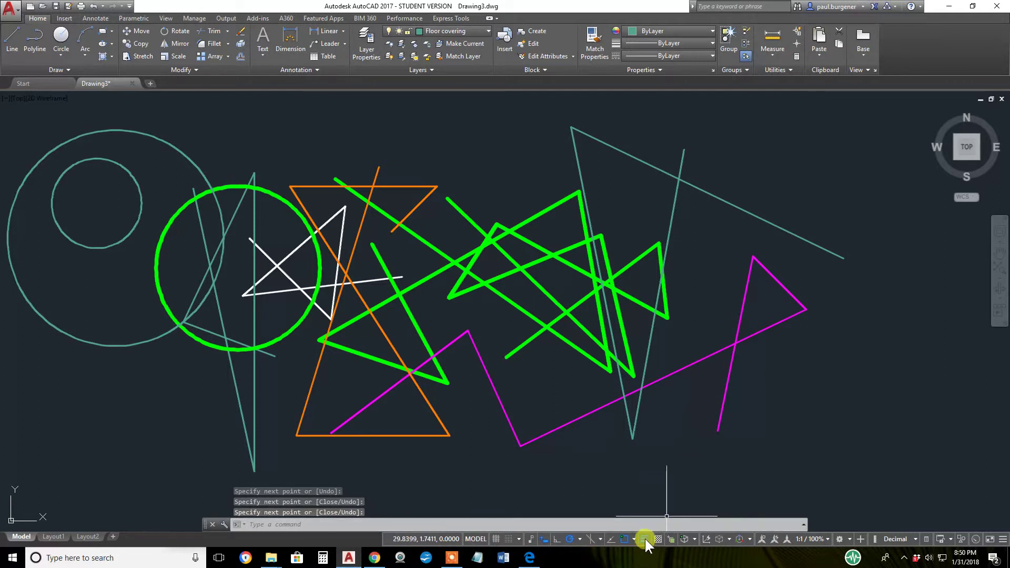
# - In Lineweight Settings, lower the display scale and make 2.00 mm the default lineweight
pyautogui.click(652, 525)
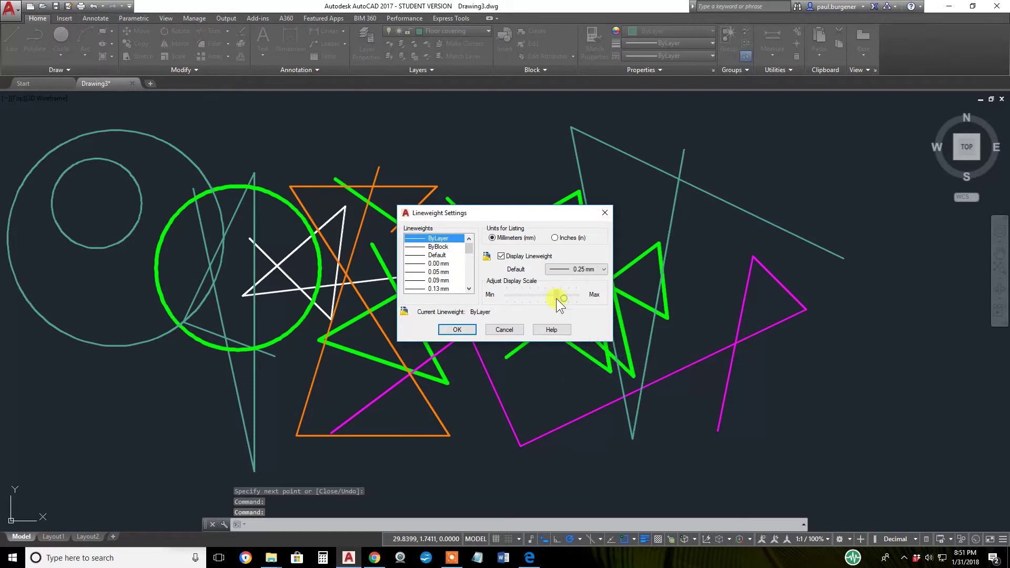
pyautogui.moveTo(557, 298); pyautogui.dragTo(541, 298)
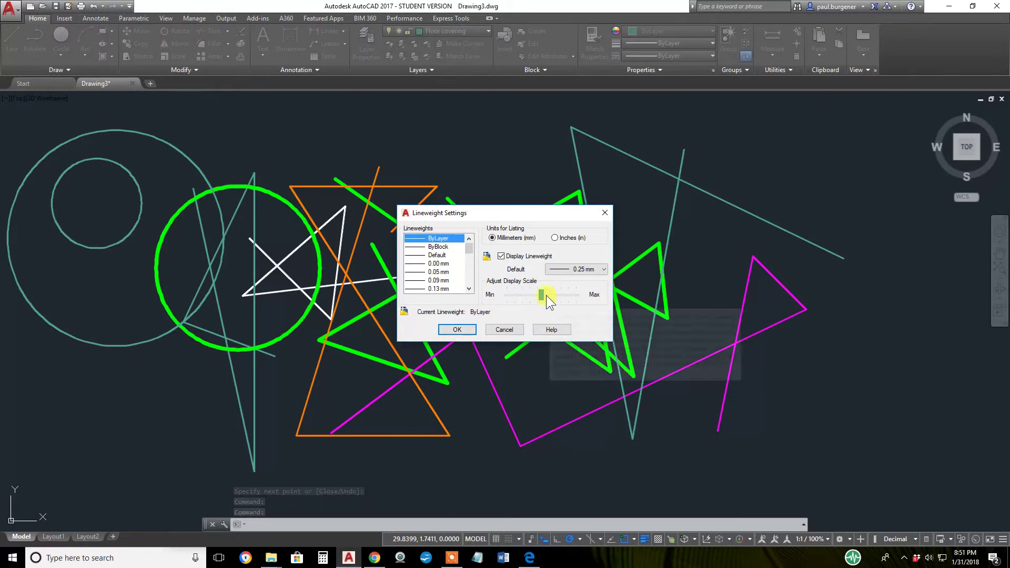
pyautogui.click(603, 270)
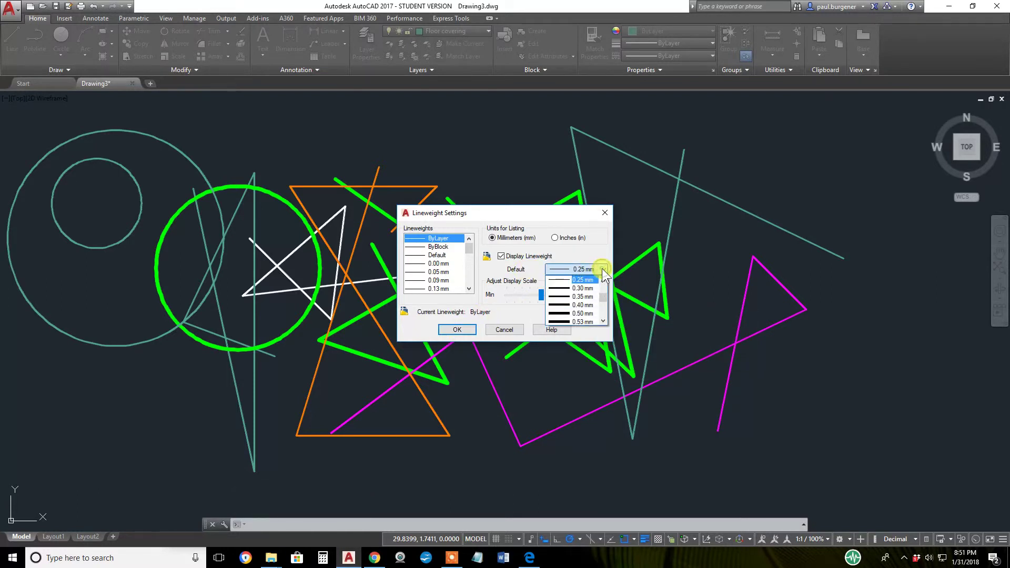
pyautogui.scroll(3, 601, 292)
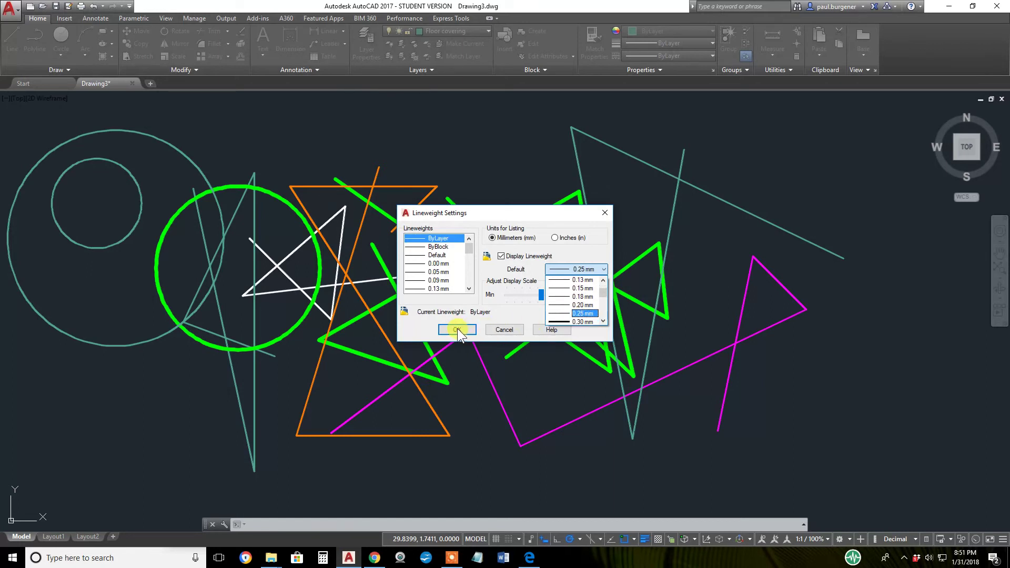
pyautogui.scroll(-4, 574, 318)
pyautogui.click(569, 305)
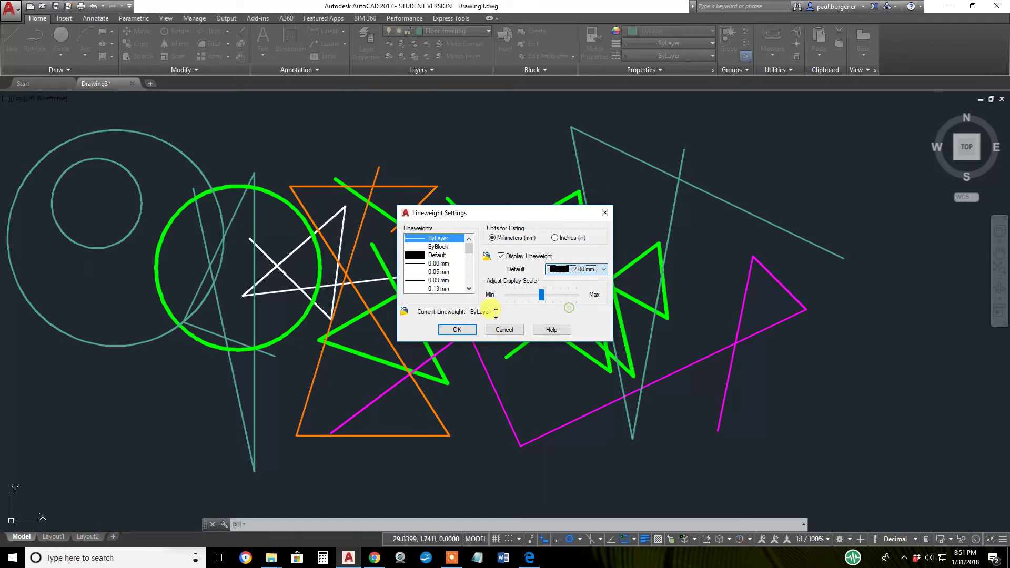
pyautogui.click(459, 329)
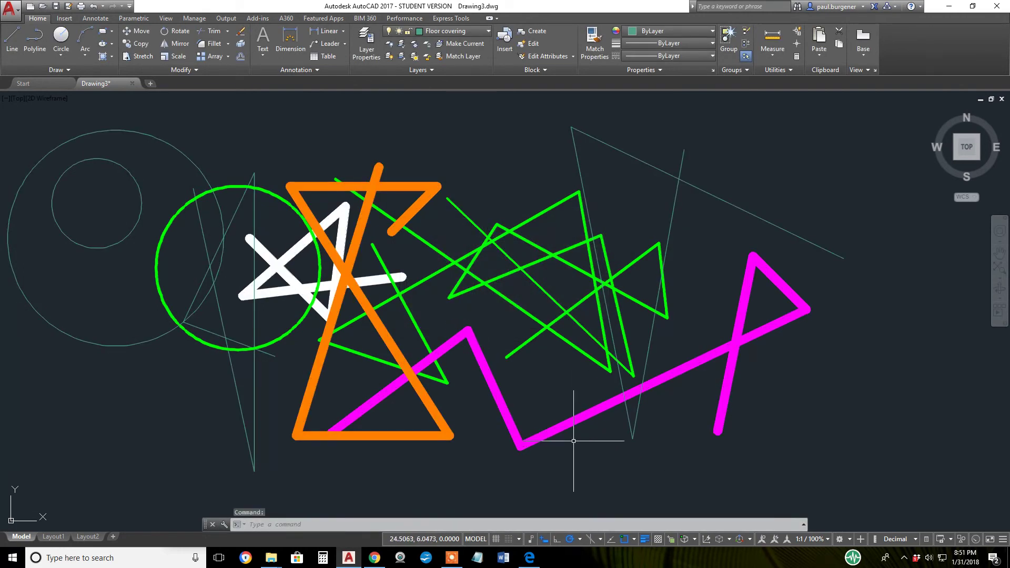